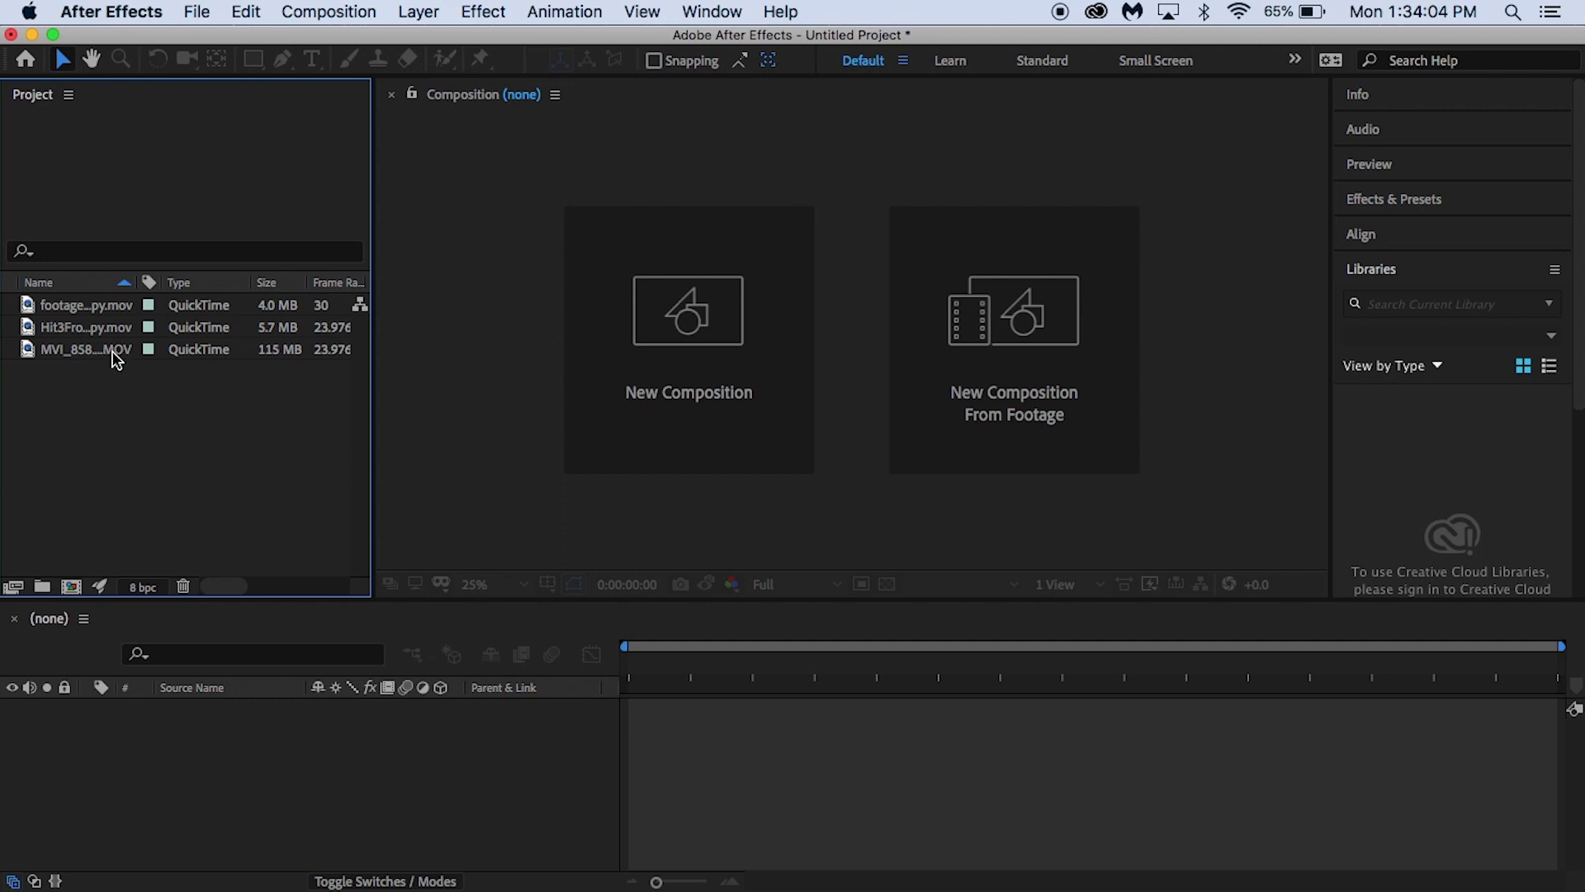
# Step: Create a new composition from the MVI_8588 copy 2 footage and play it through to 0:00:03:04
pyautogui.click(116, 357)
pyautogui.moveTo(116, 357); pyautogui.dragTo(72, 587)
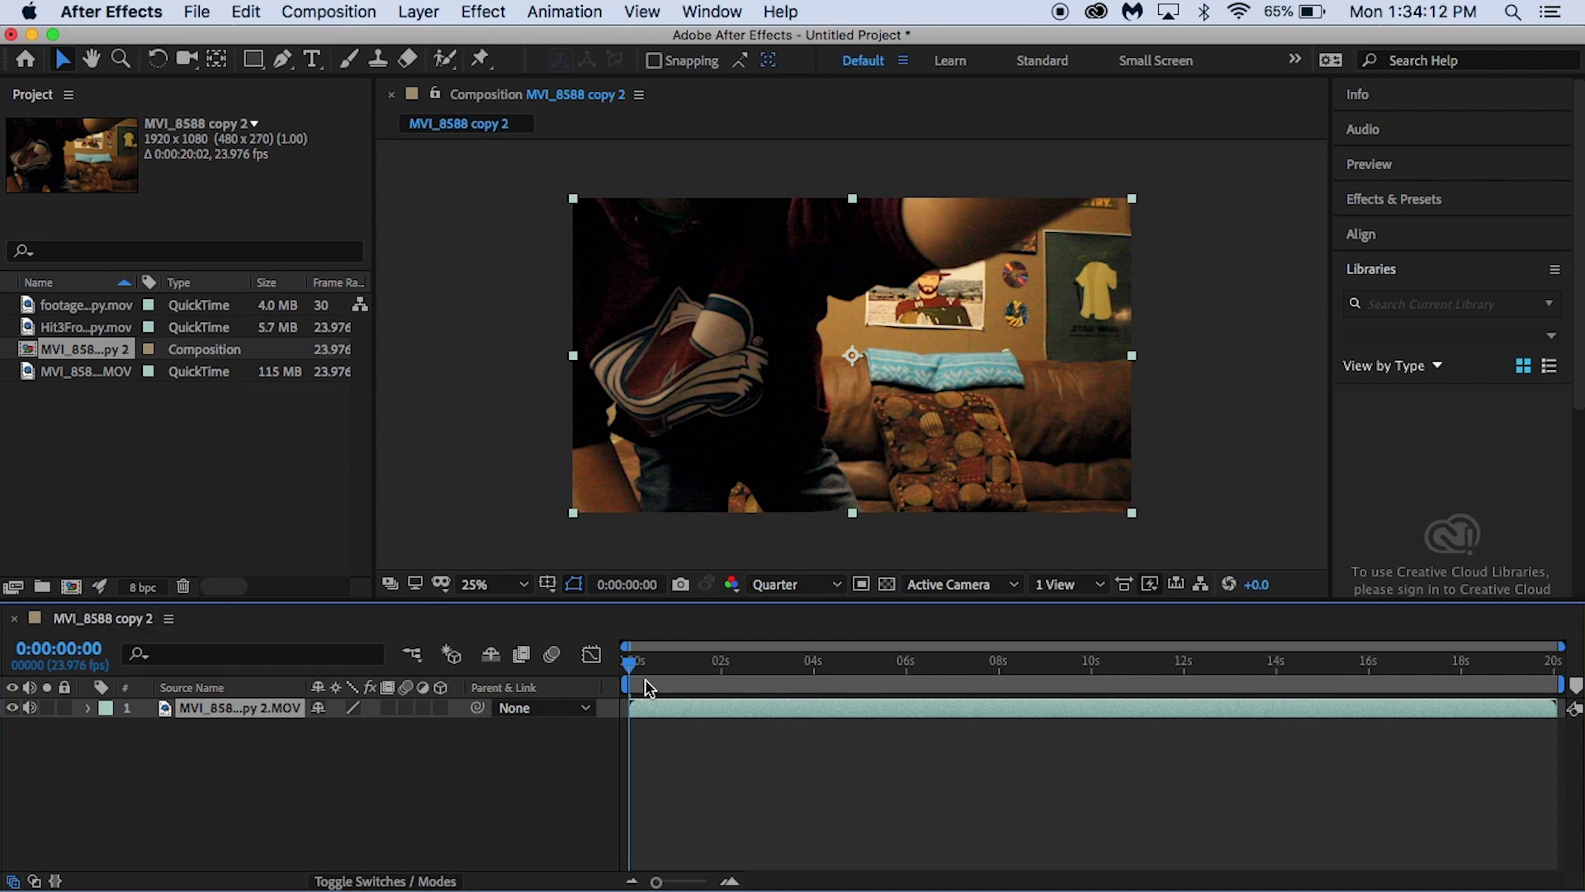
pyautogui.press('space')
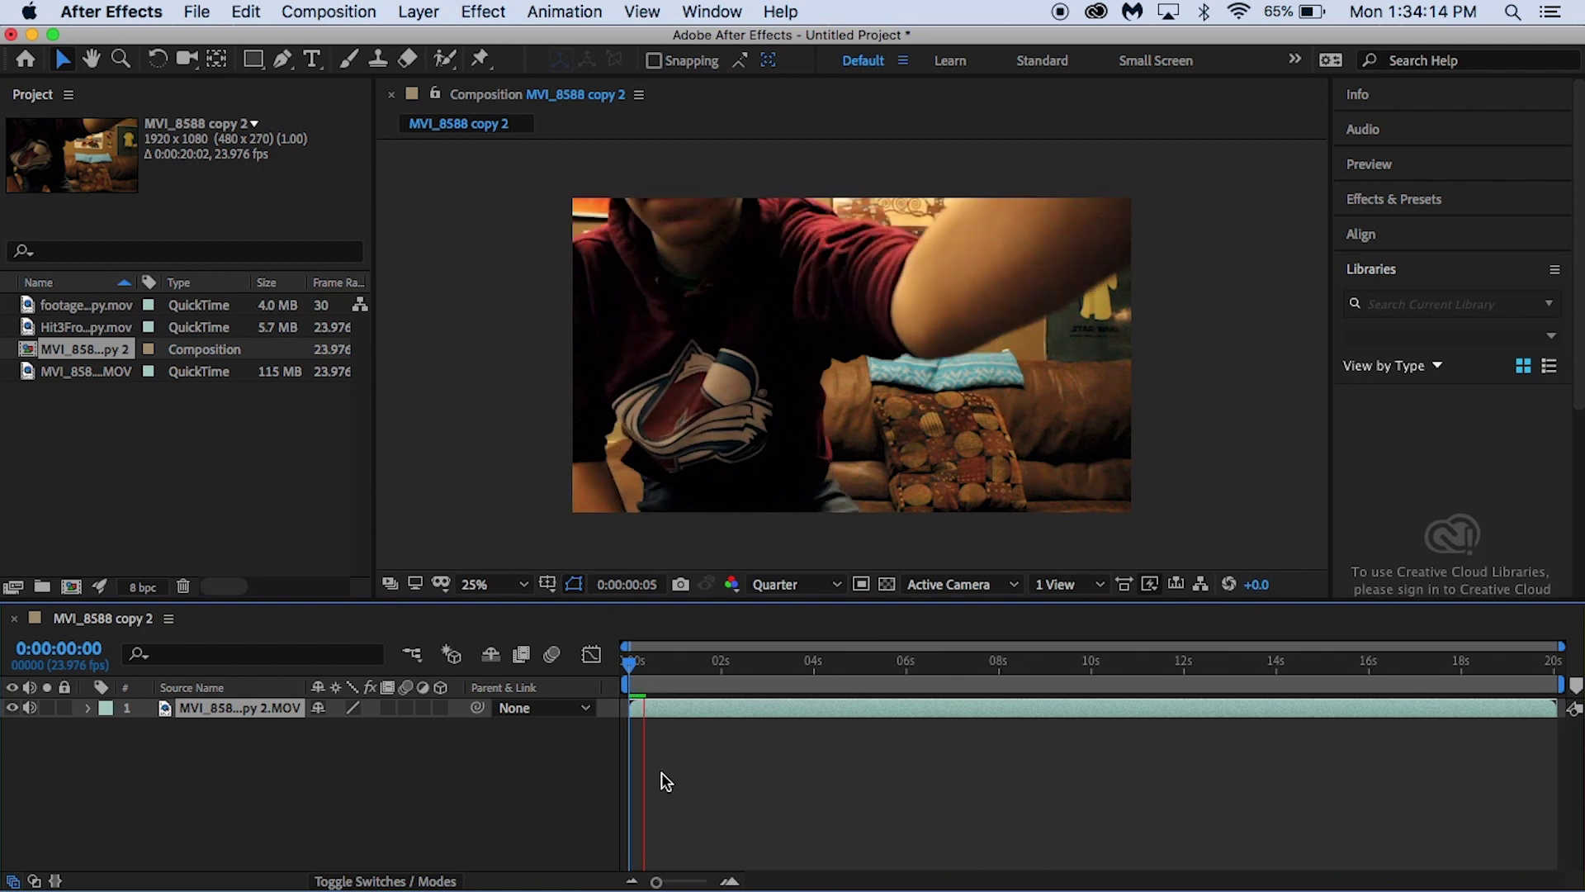
pyautogui.press('XF86AudioLowerVolume')
pyautogui.press('XF86AudioLowerVolume')
pyautogui.press('XF86AudioLowerVolume')
pyautogui.press('XF86AudioLowerVolume')
pyautogui.press('XF86AudioLowerVolume')
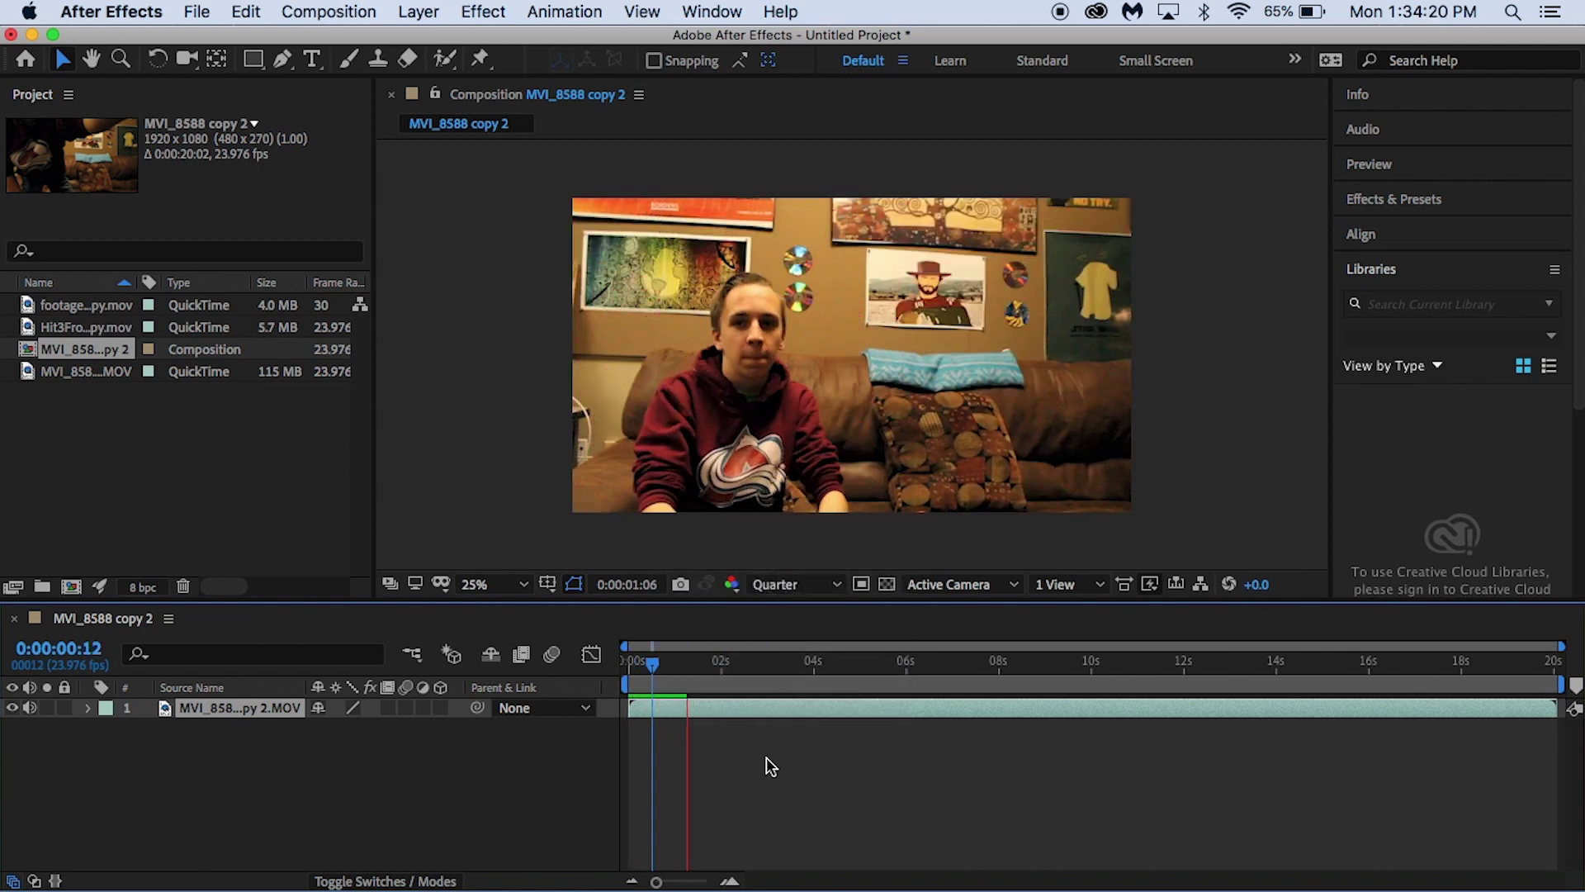
pyautogui.press('space')
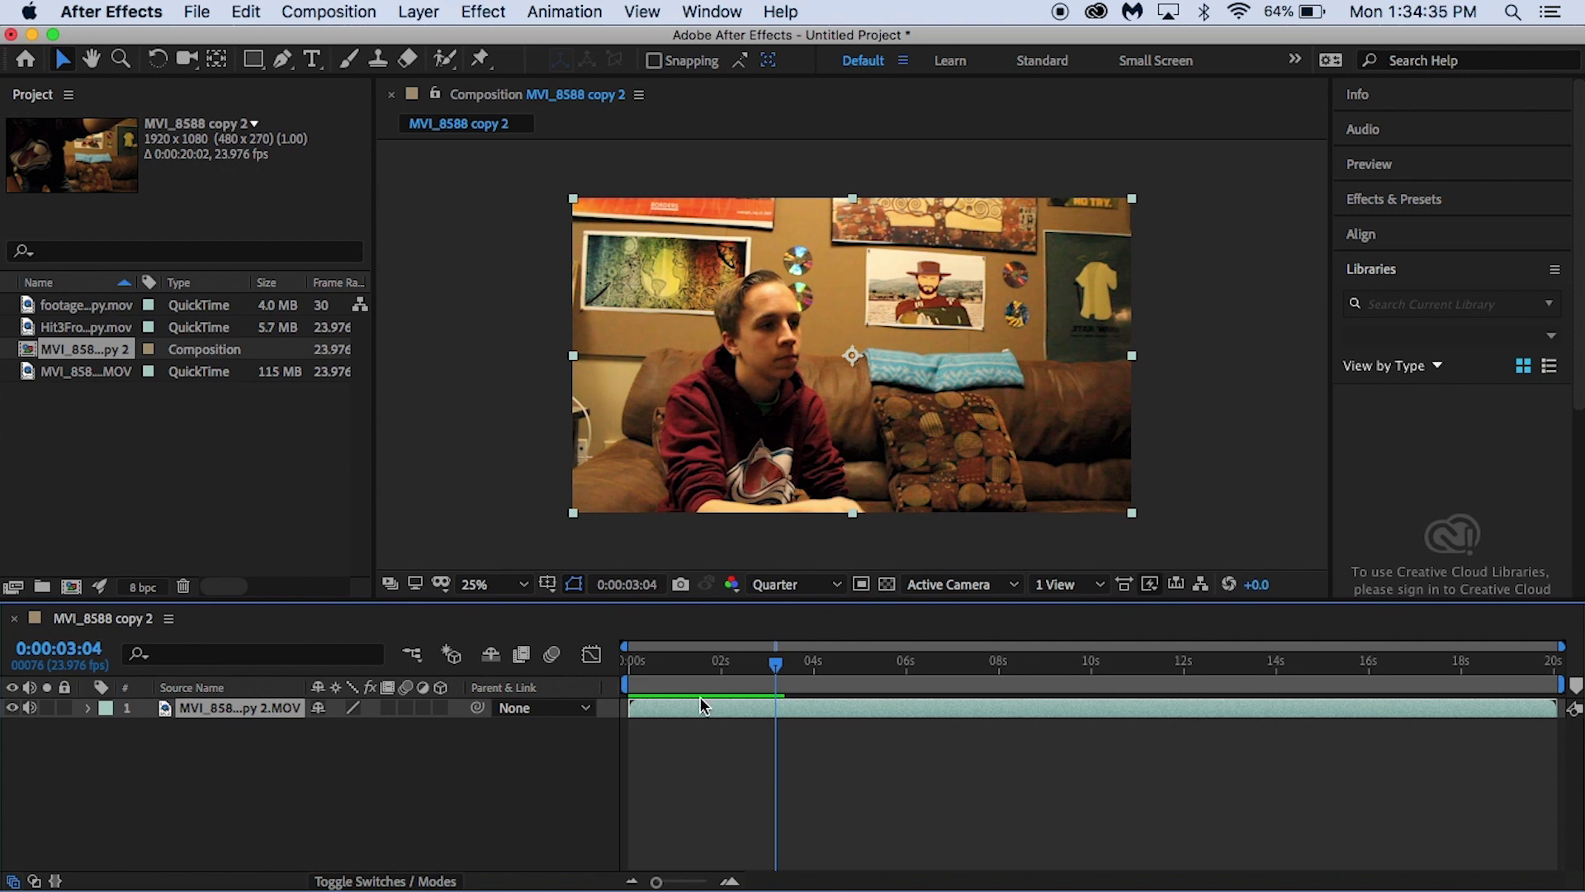
# Step: Split the clip at 0:00:03:04, deleting the earlier part, and move the remaining part to the start of the timeline
pyautogui.press('super+shift+d')
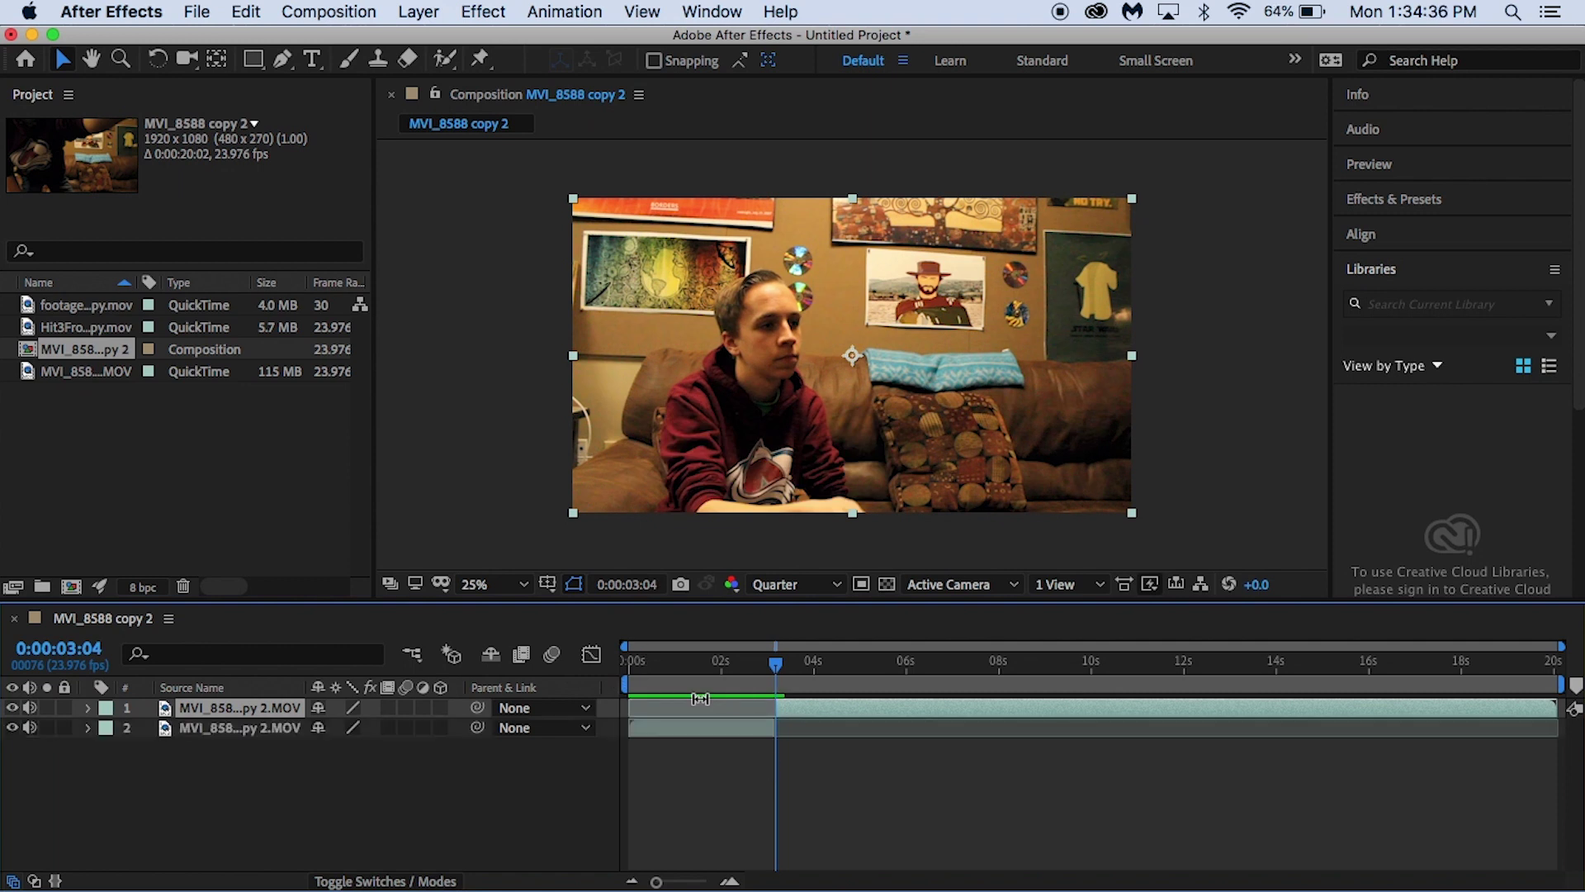
pyautogui.click(220, 726)
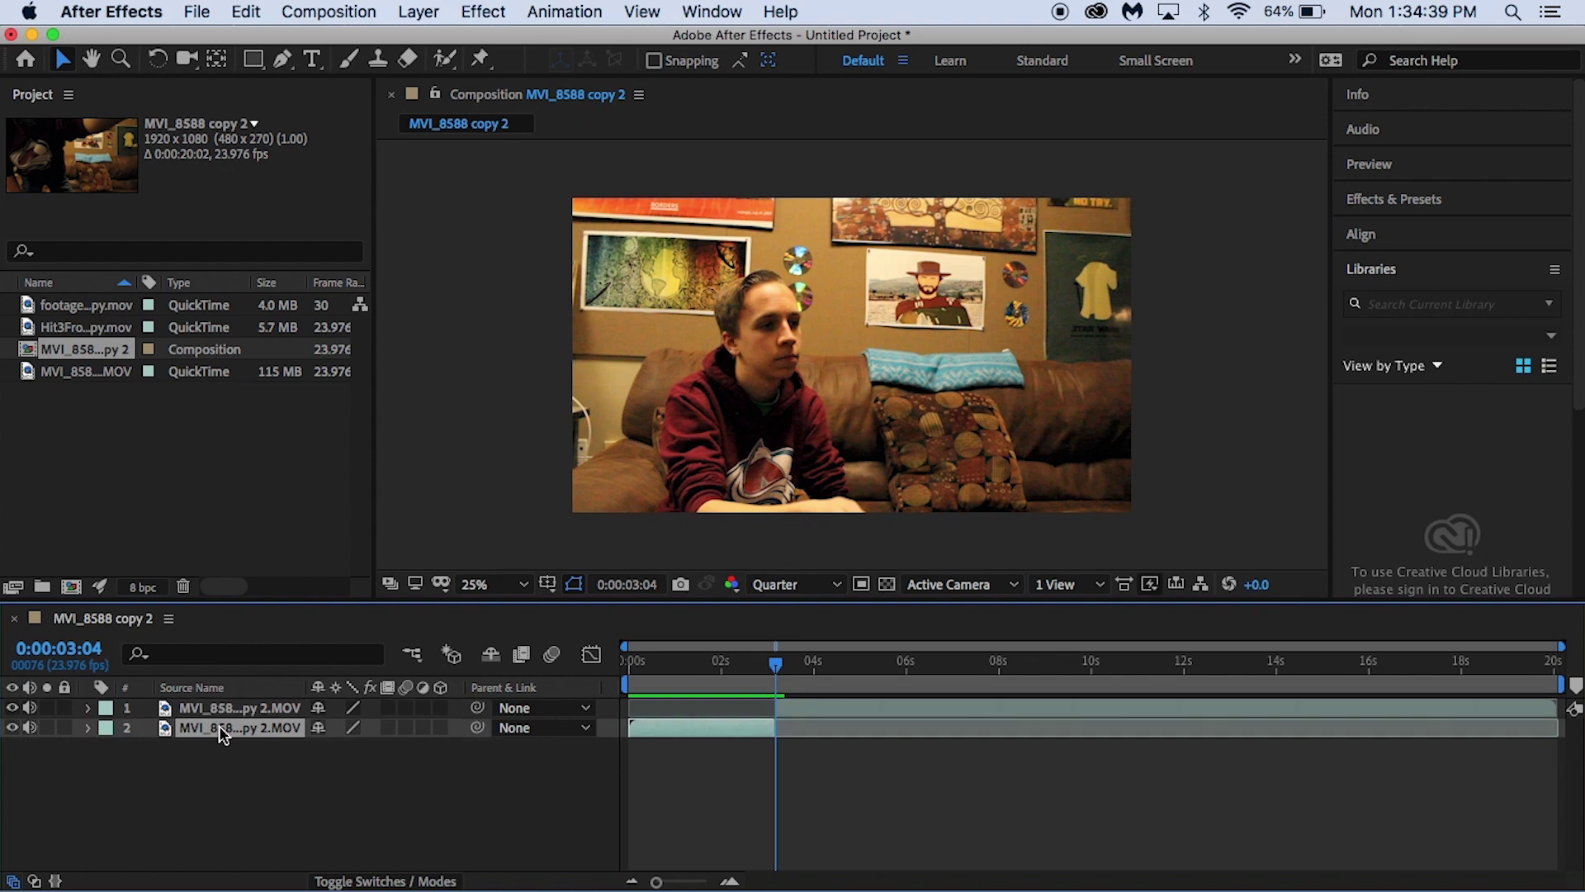
pyautogui.press('Delete')
pyautogui.click(809, 703)
pyautogui.moveTo(809, 707); pyautogui.dragTo(652, 703)
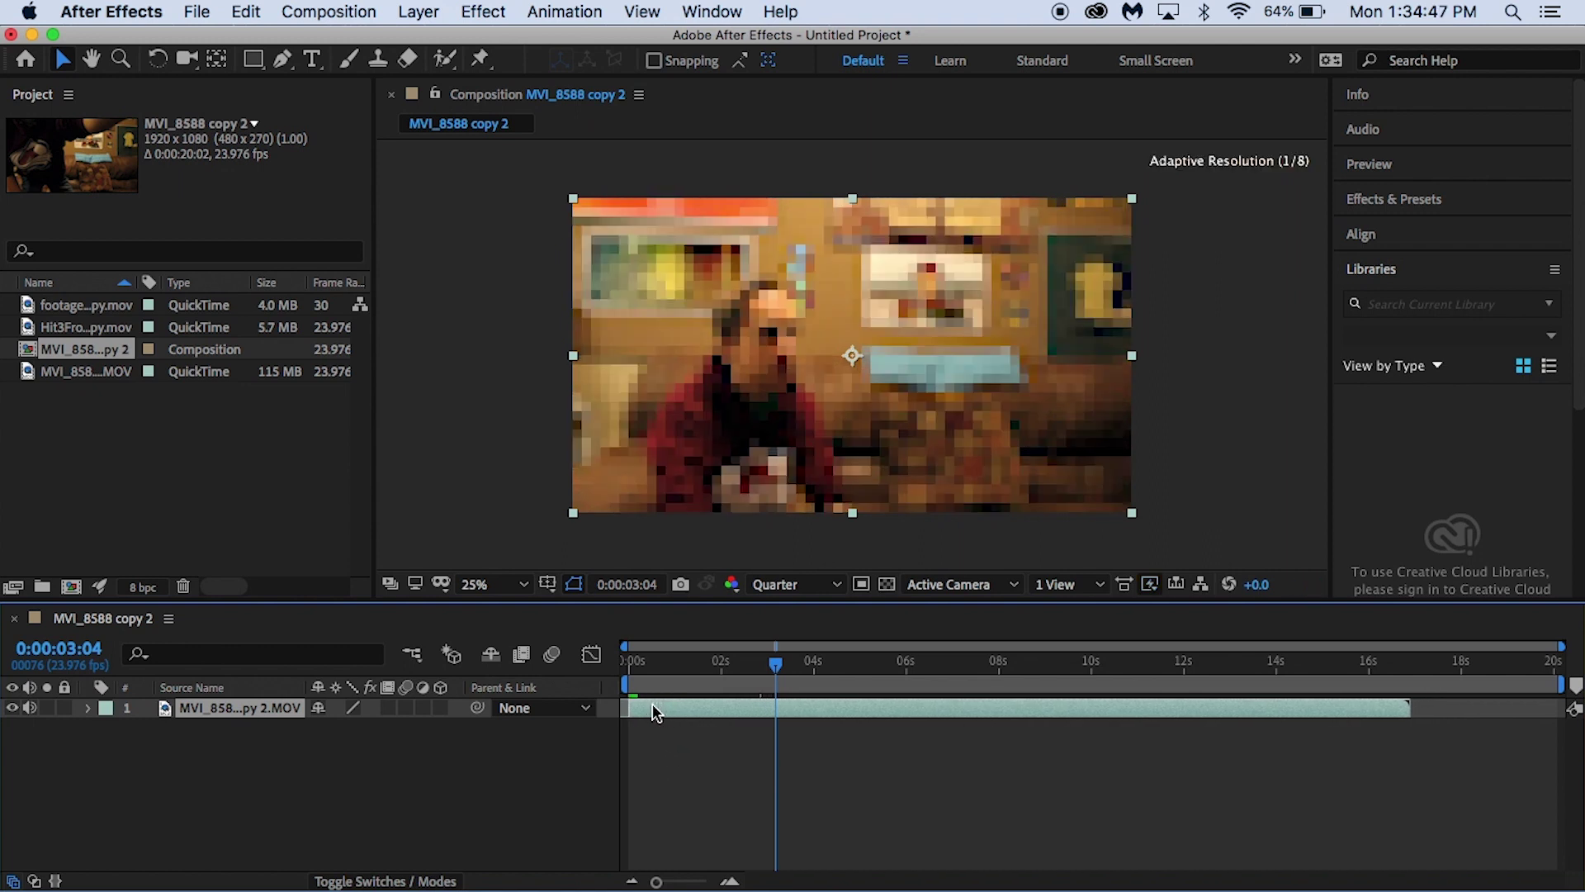
# Step: Preview the clip from the start and trim its end to 0:00:01:08, where the pen points forward
pyautogui.click(629, 664)
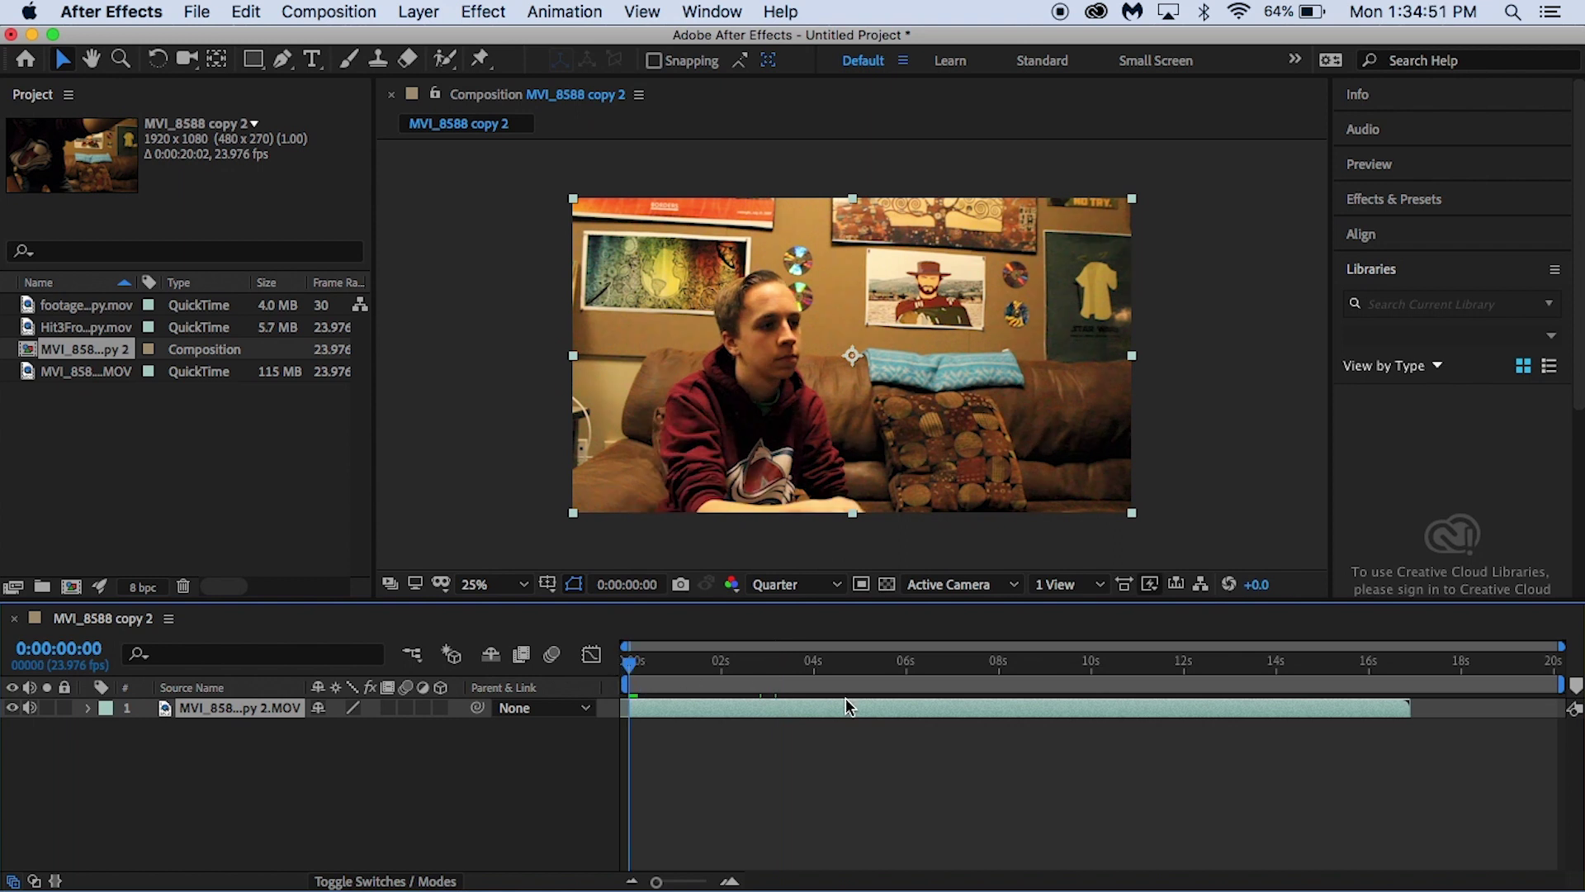
pyautogui.press('space')
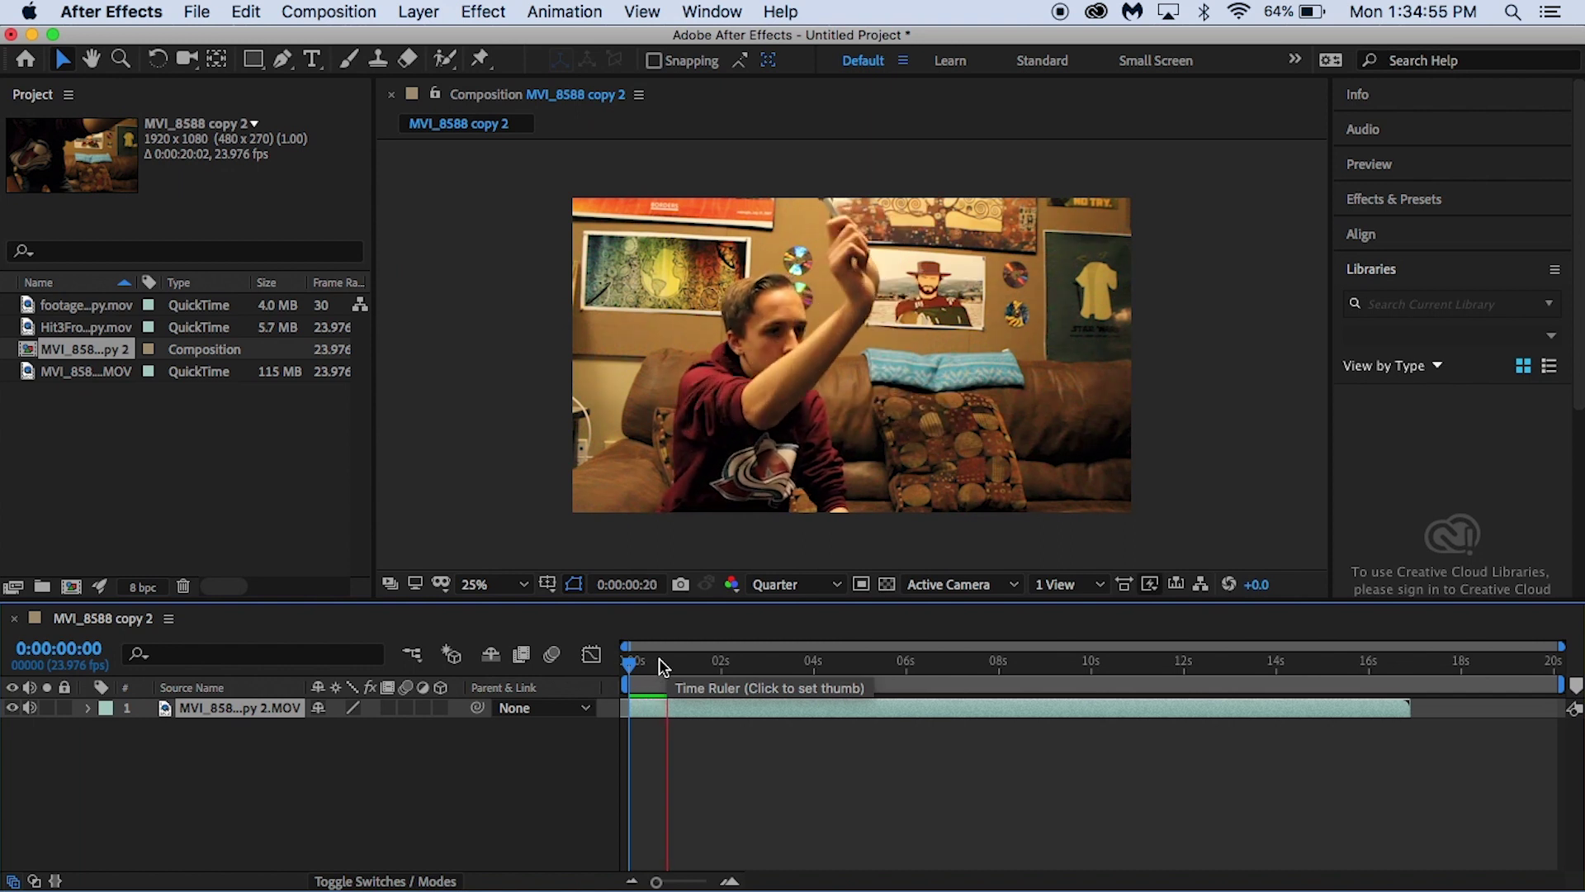
pyautogui.press('space')
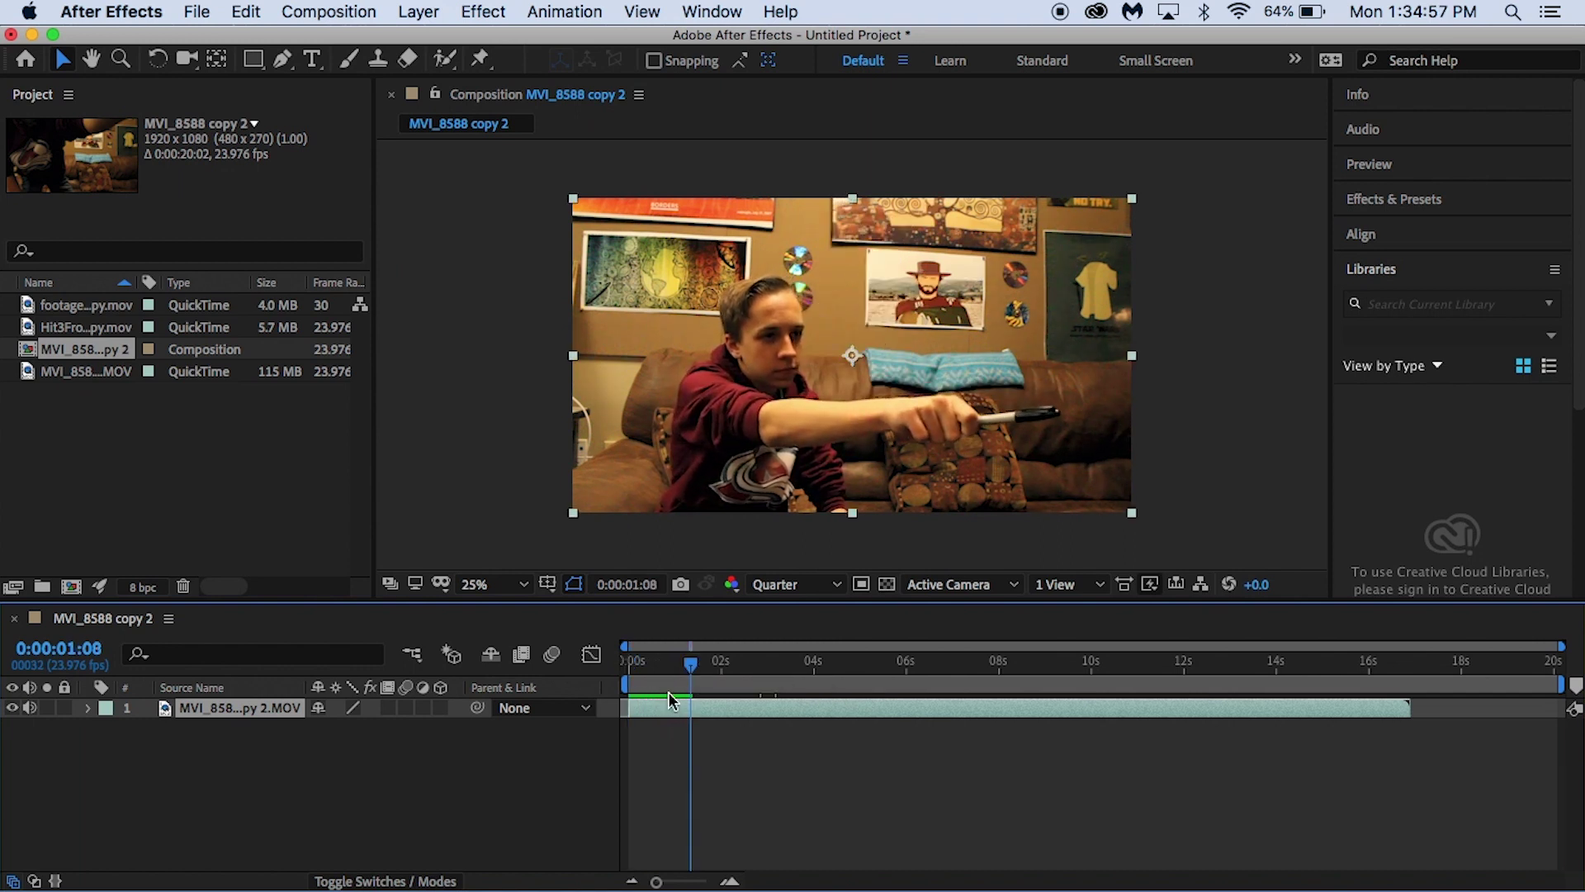
pyautogui.moveTo(1410, 709); pyautogui.dragTo(701, 715)
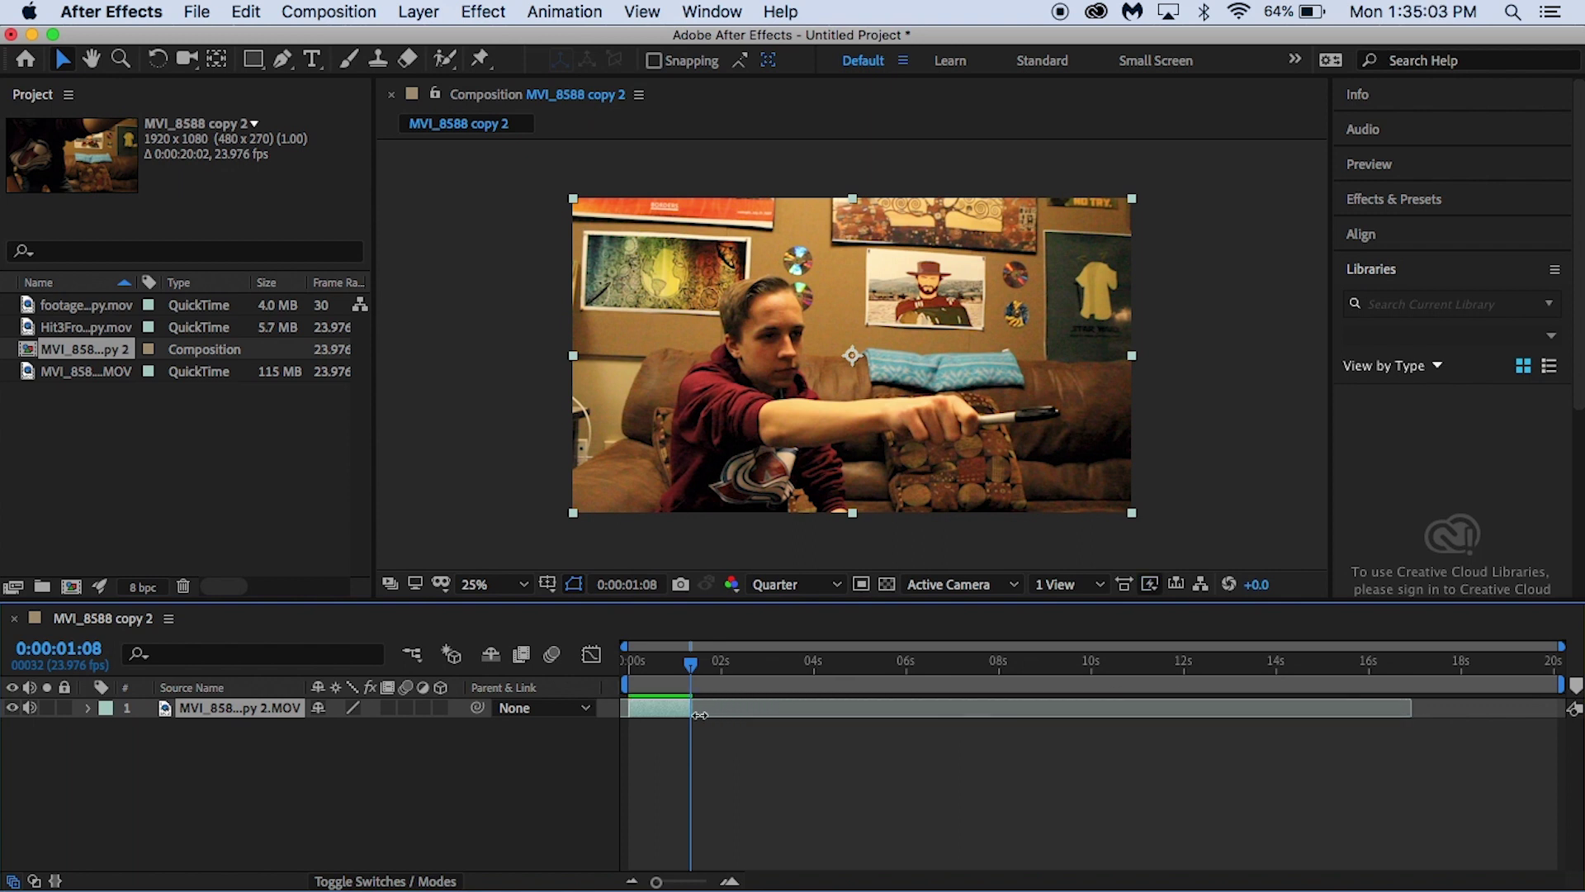
# Step: Shorten the work area to about 0:00:01:14 and trim the composition to it
pyautogui.moveTo(1563, 685); pyautogui.dragTo(710, 677)
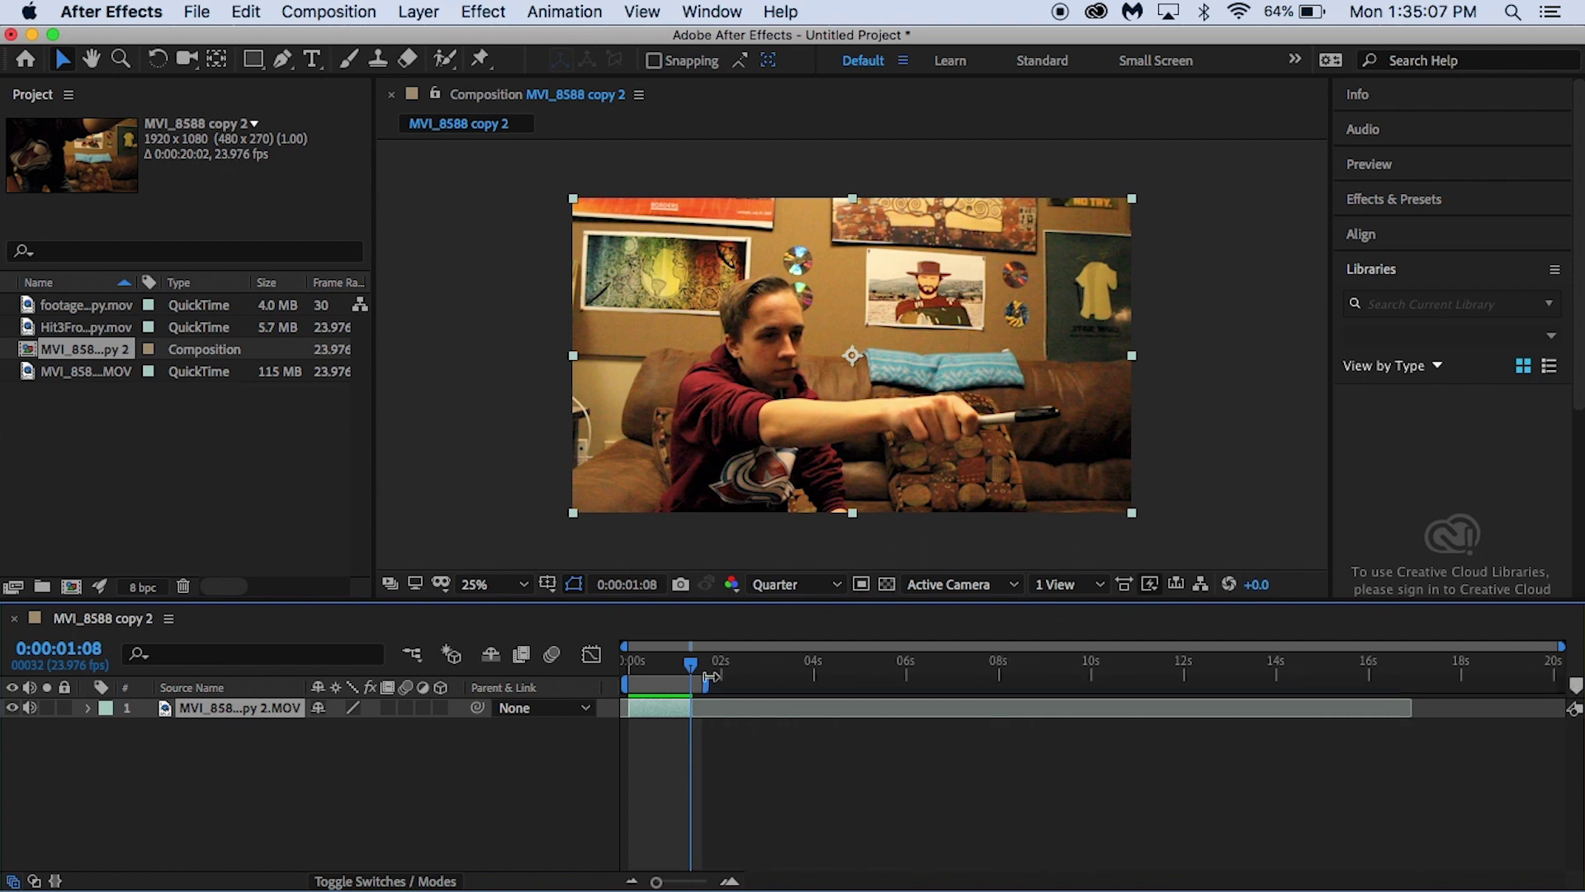
pyautogui.click(317, 12)
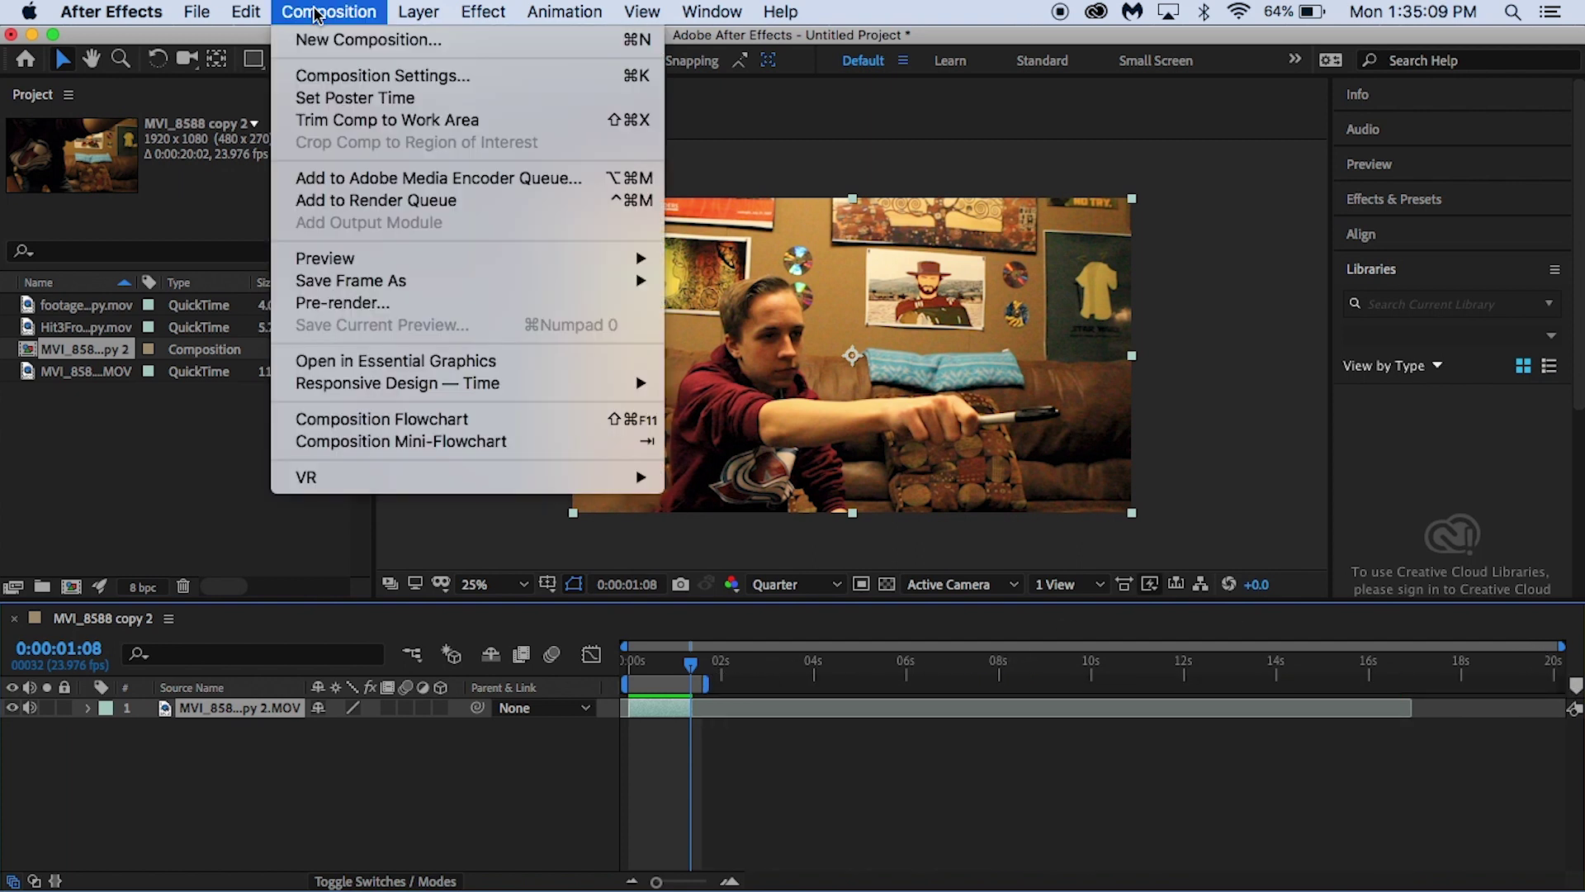
pyautogui.click(343, 123)
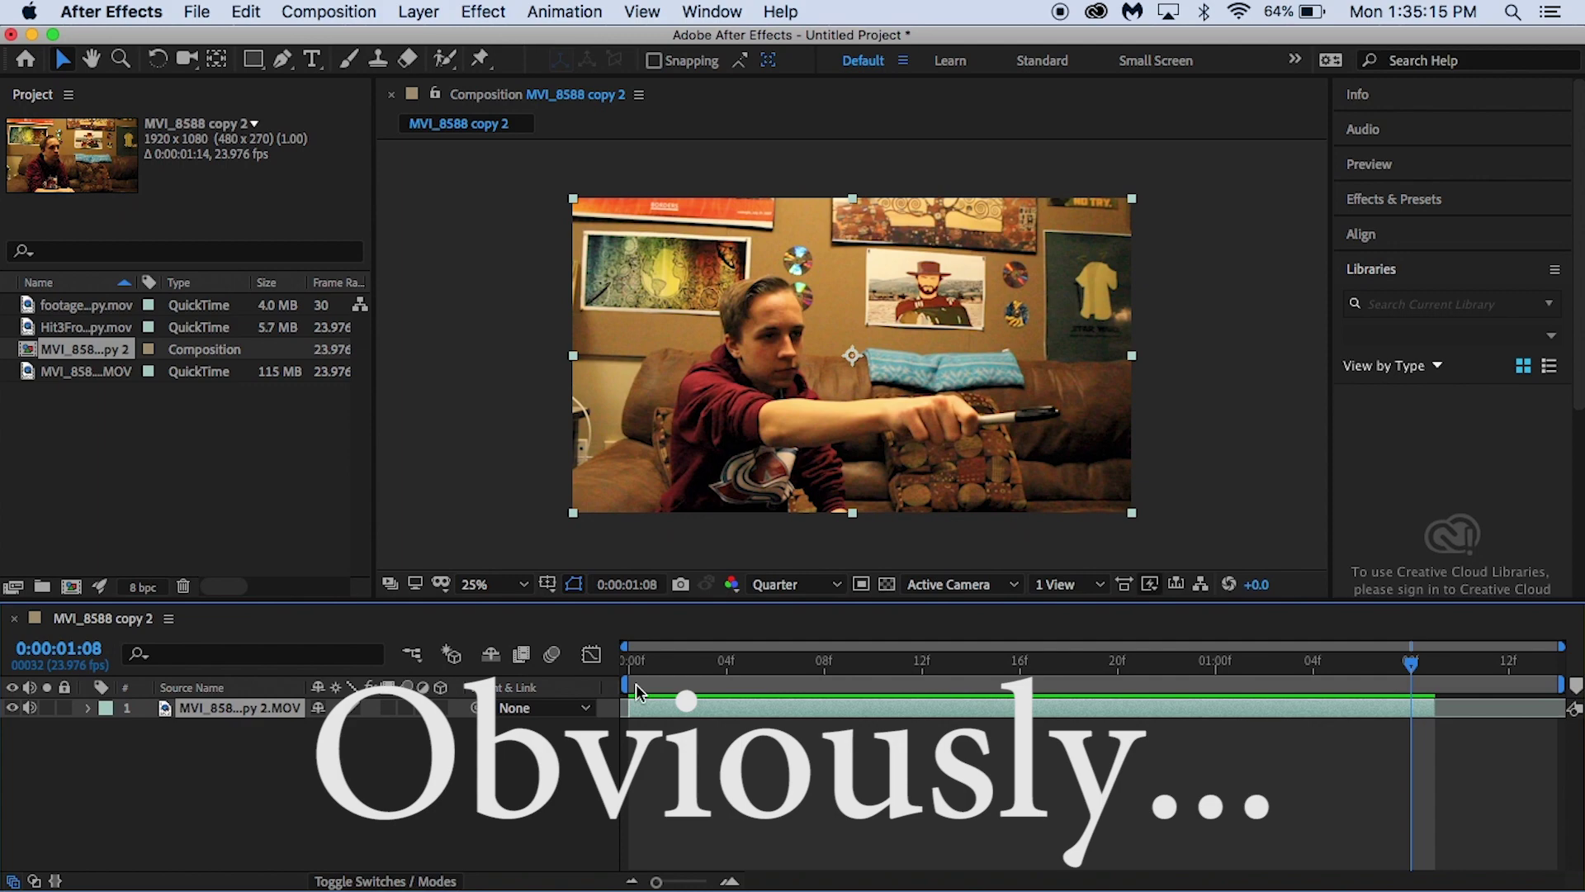
# Step: Return to the first frame and add a null object layer above the footage
pyautogui.moveTo(684, 667); pyautogui.dragTo(600, 669)
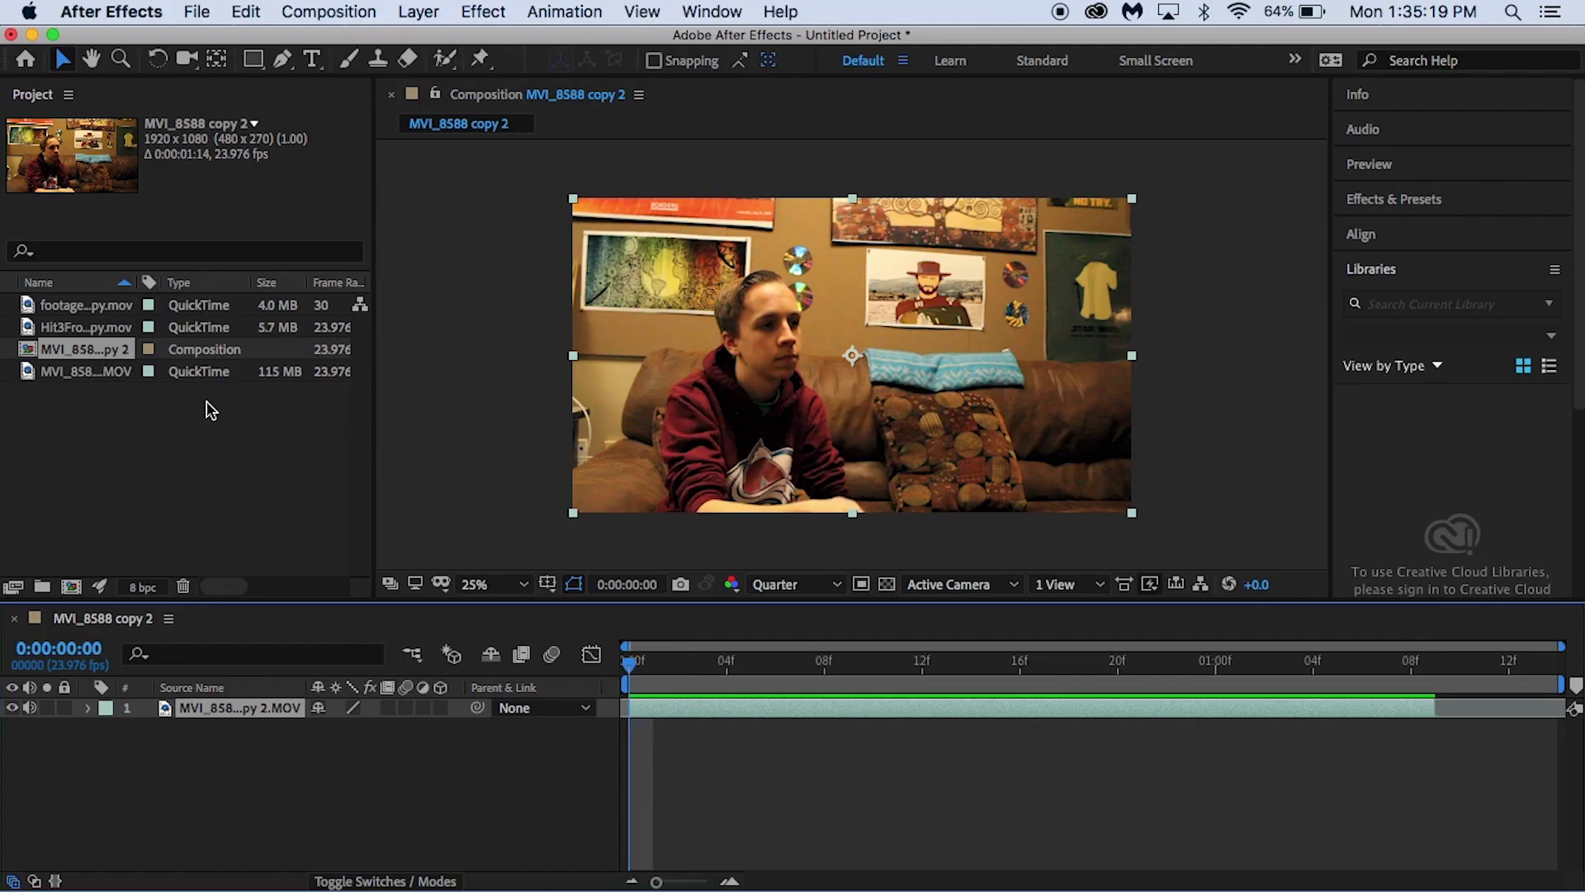
pyautogui.click(436, 16)
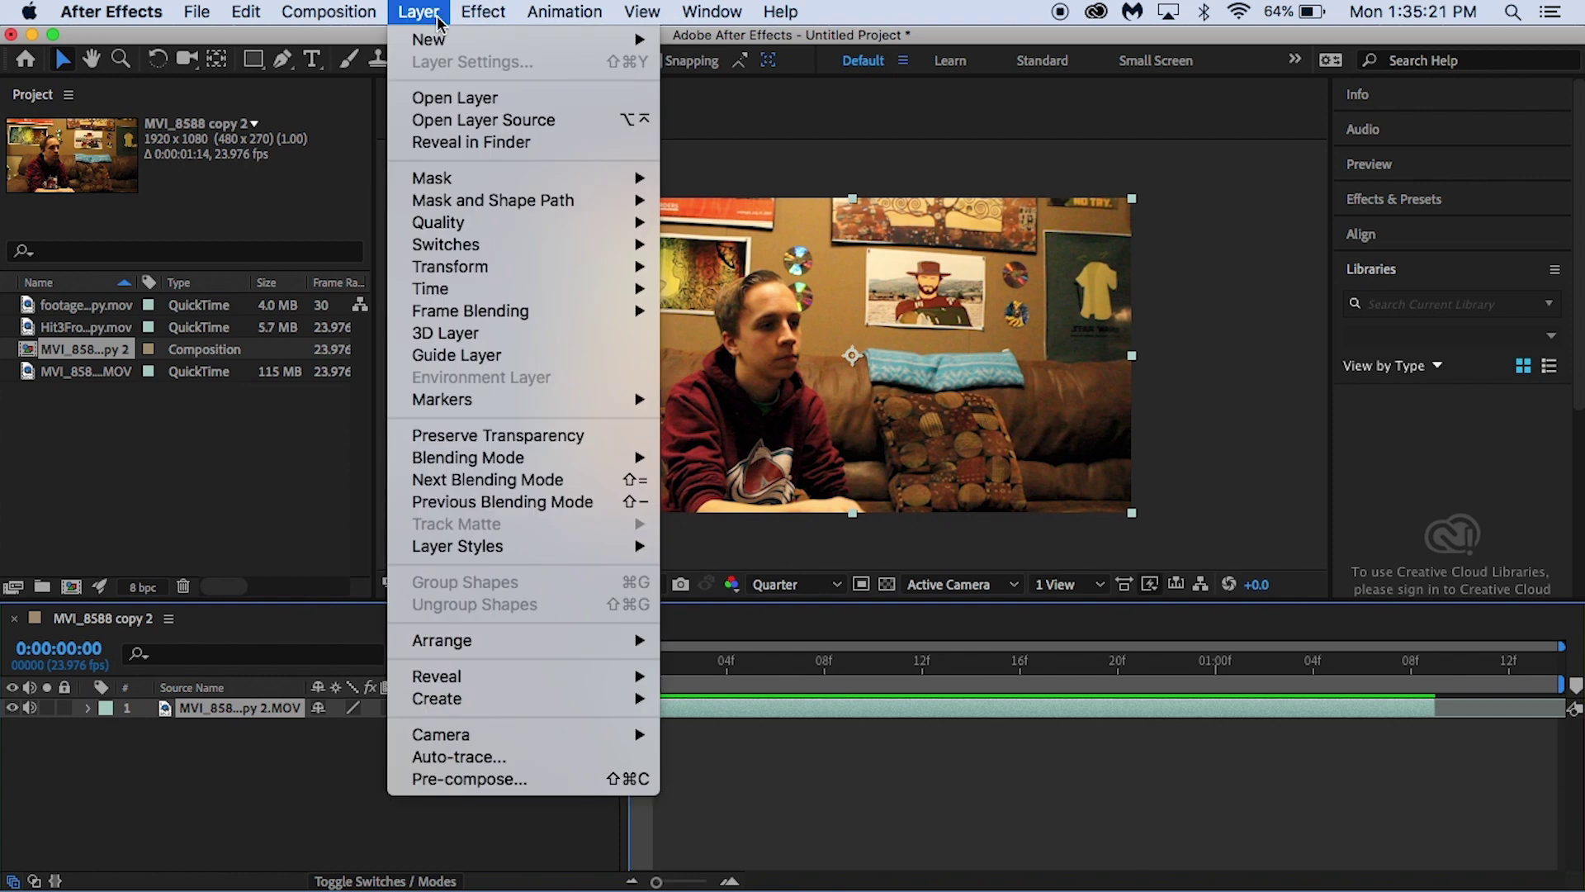
pyautogui.moveTo(449, 40)
pyautogui.click(726, 135)
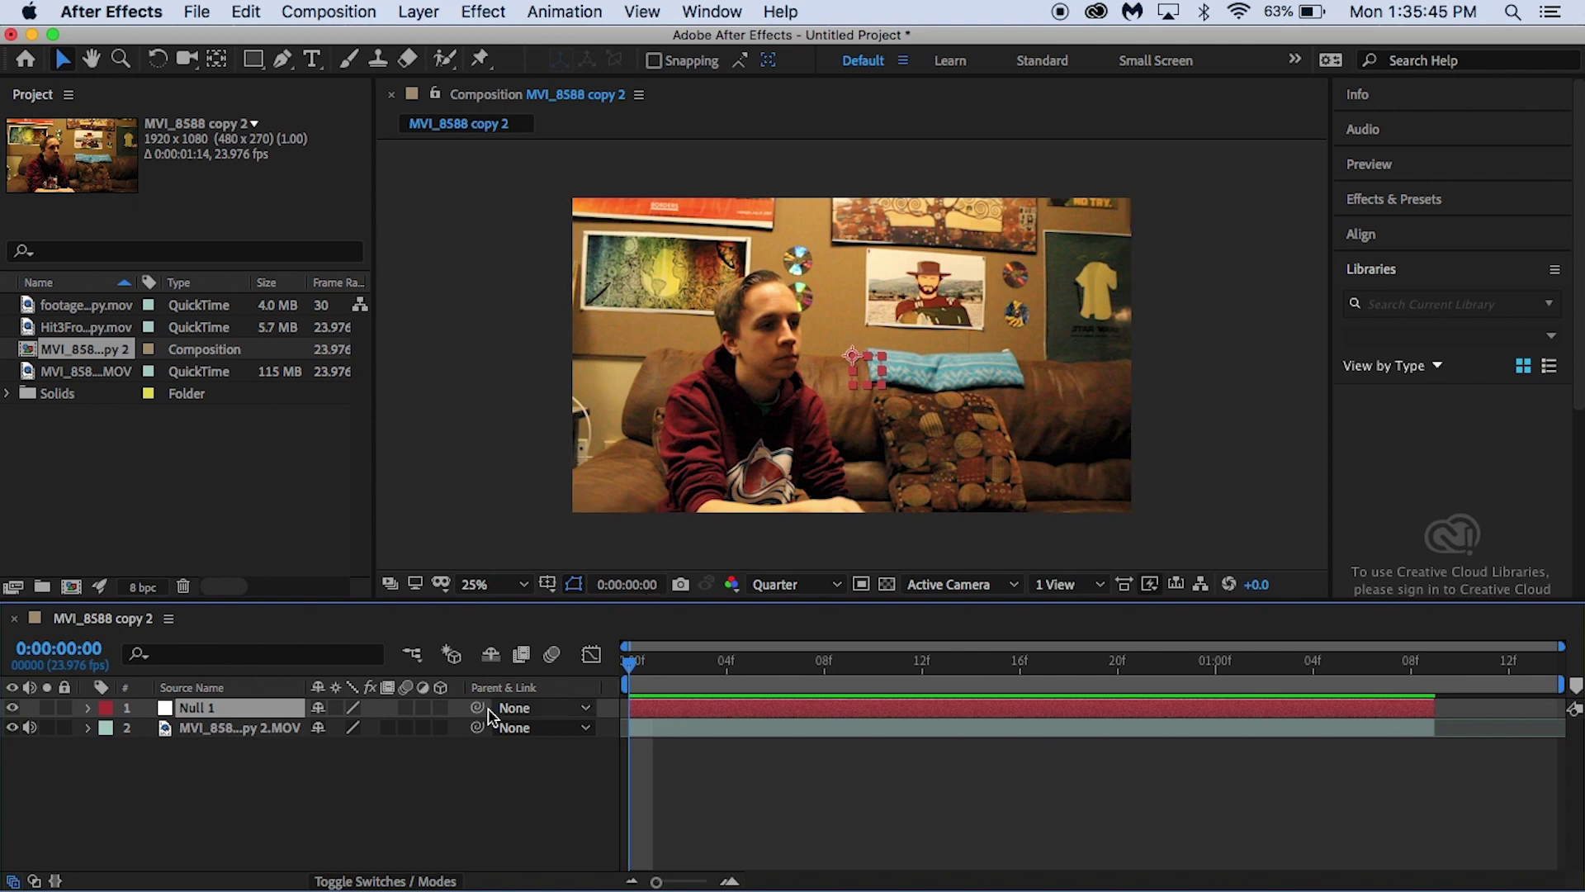
pyautogui.moveTo(477, 728); pyautogui.dragTo(224, 712)
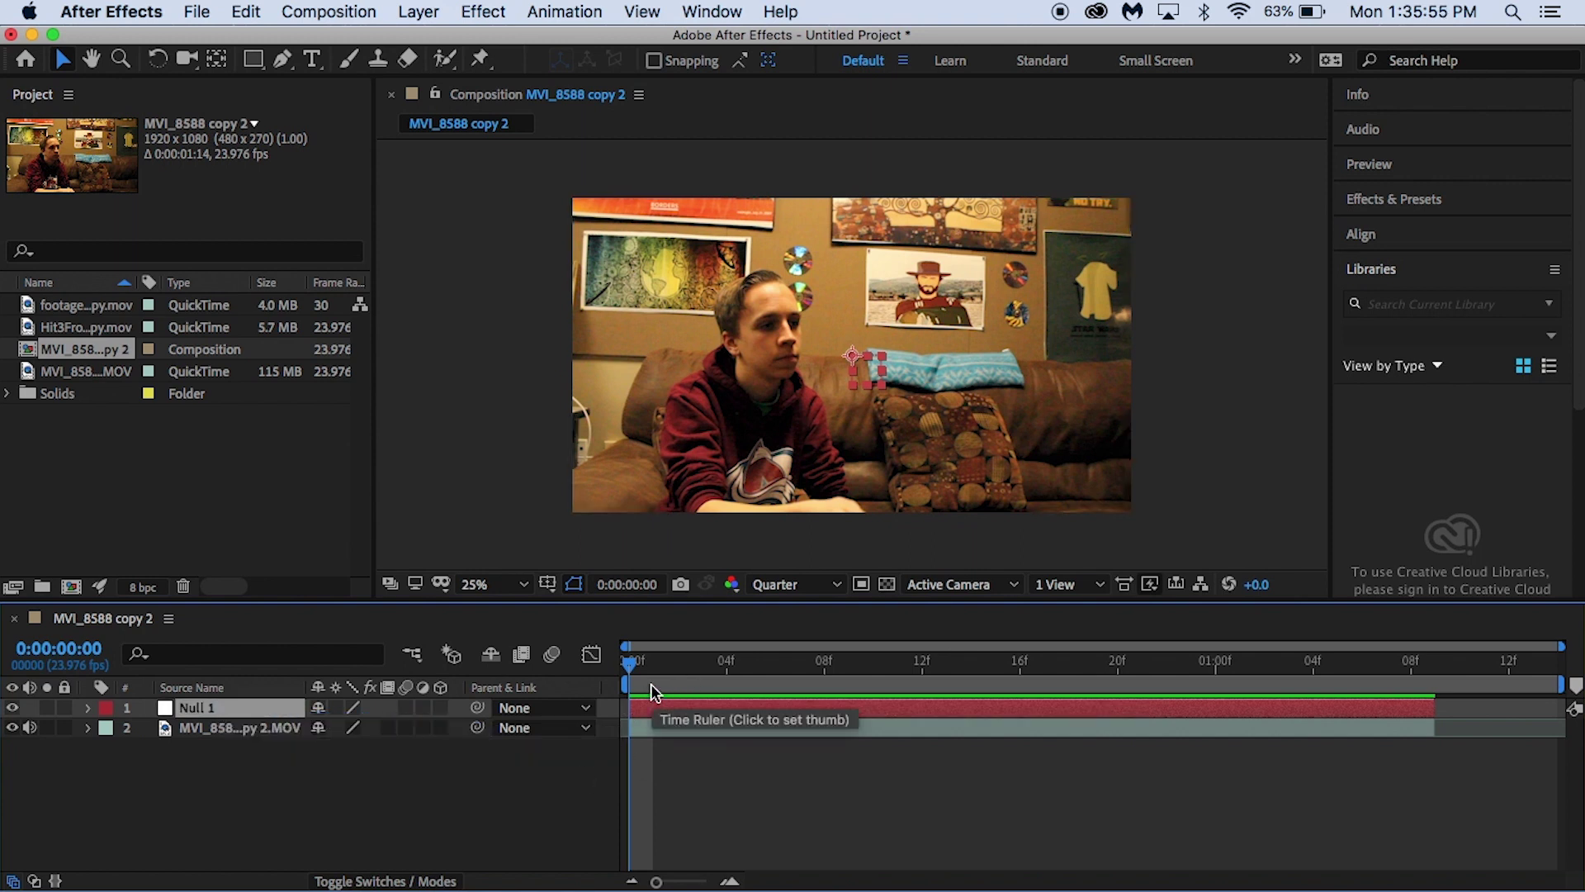
# Step: Trim Null 1's start to 0:00:00:22 and keyframe its Position there on the pen tip, at about 1392, 136
pyautogui.press('space')
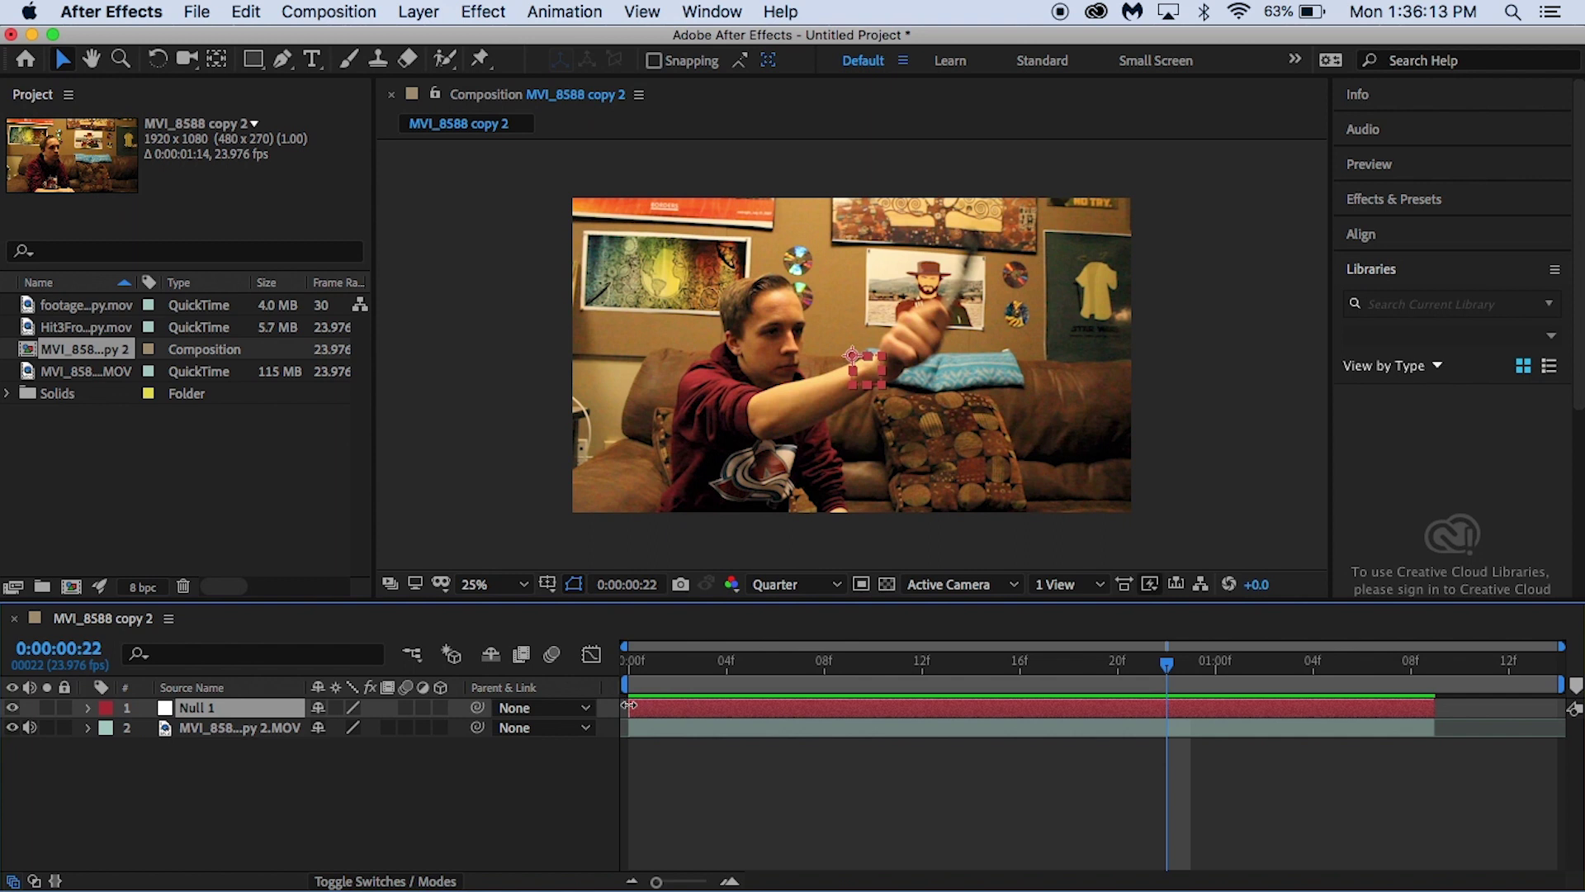
pyautogui.moveTo(629, 704); pyautogui.dragTo(1166, 704)
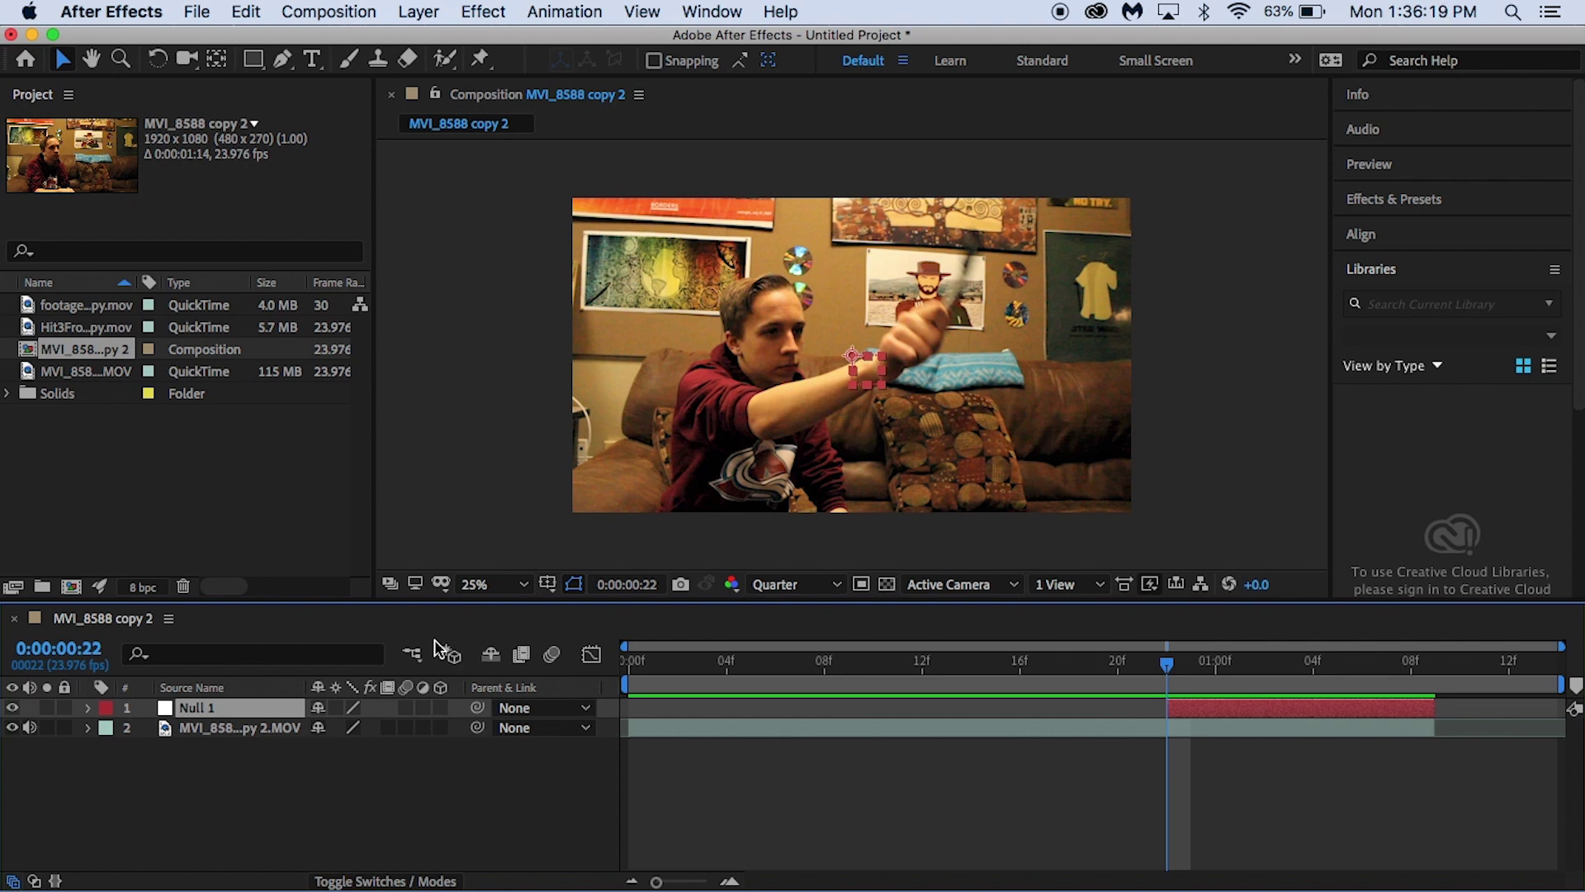
pyautogui.click(88, 708)
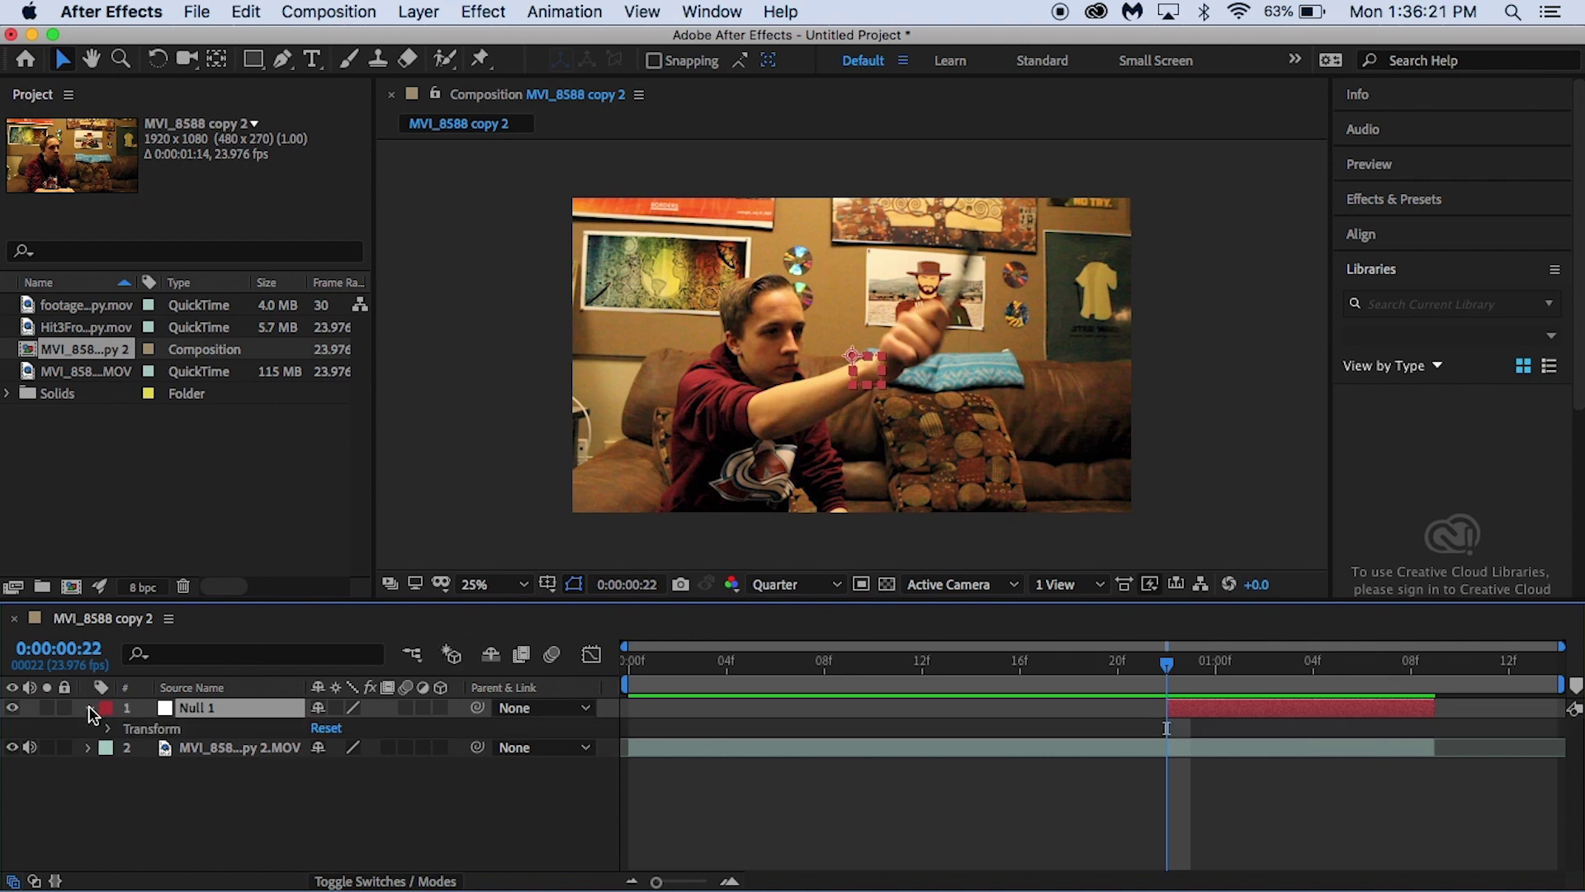
pyautogui.click(109, 728)
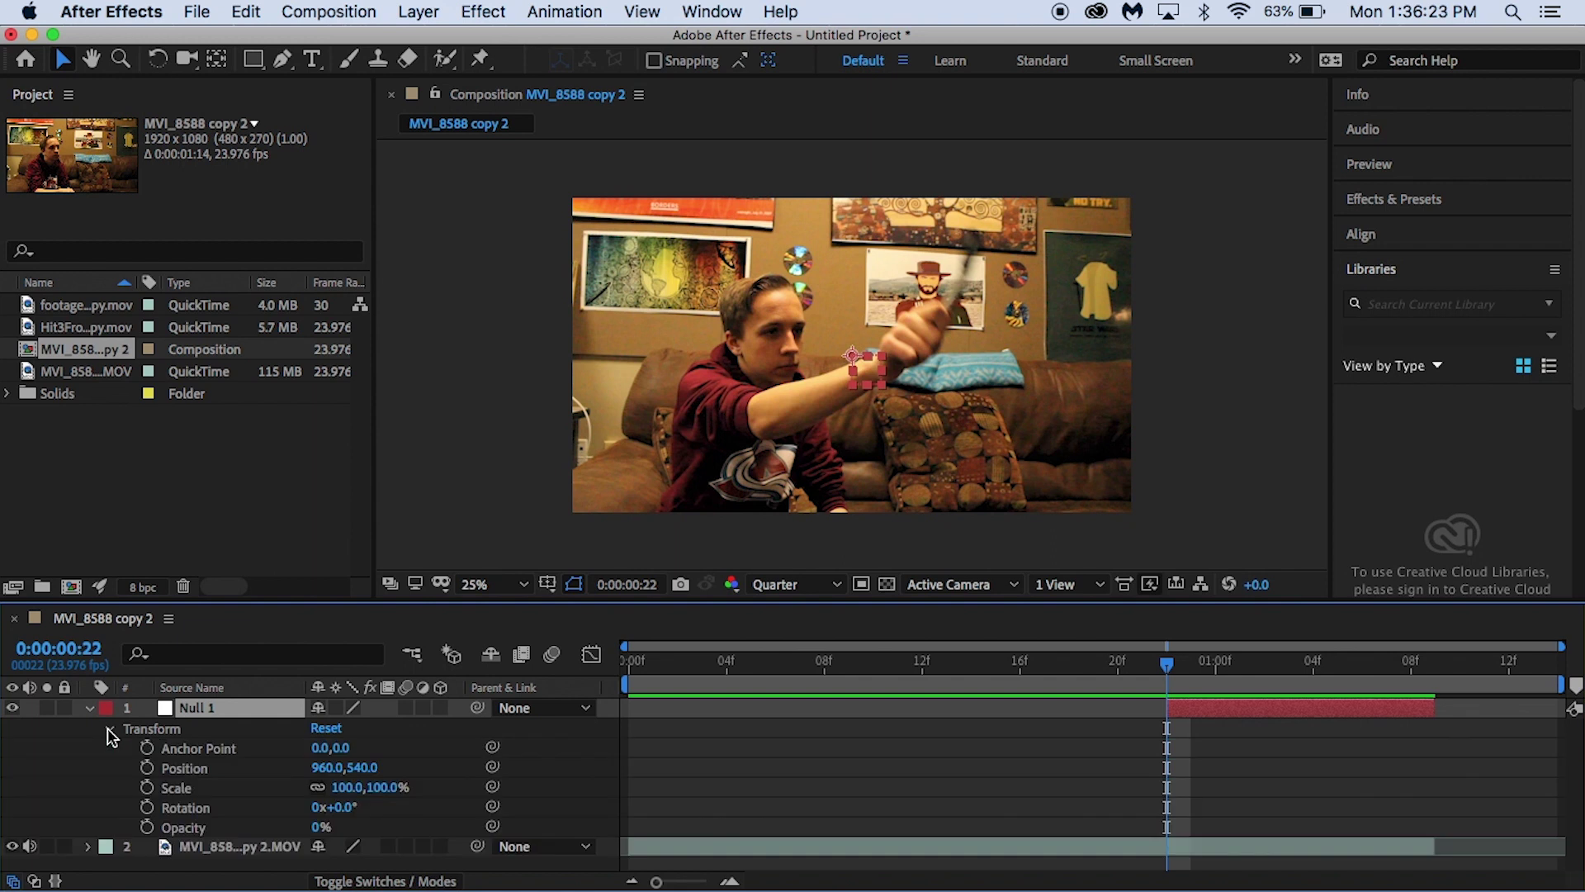
pyautogui.click(148, 767)
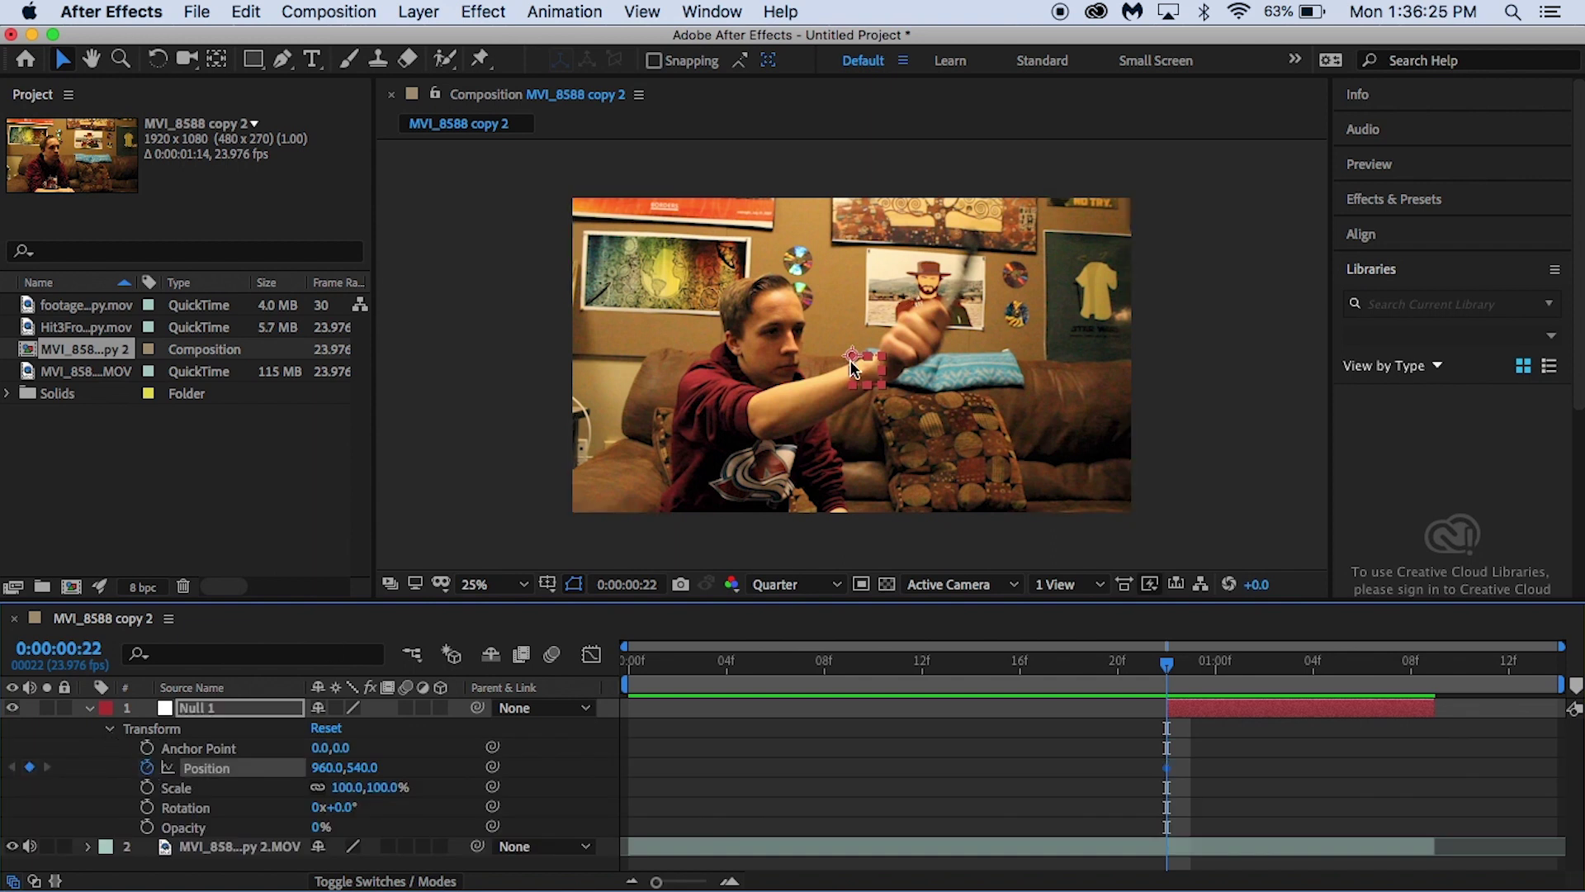
pyautogui.moveTo(854, 366); pyautogui.dragTo(979, 241)
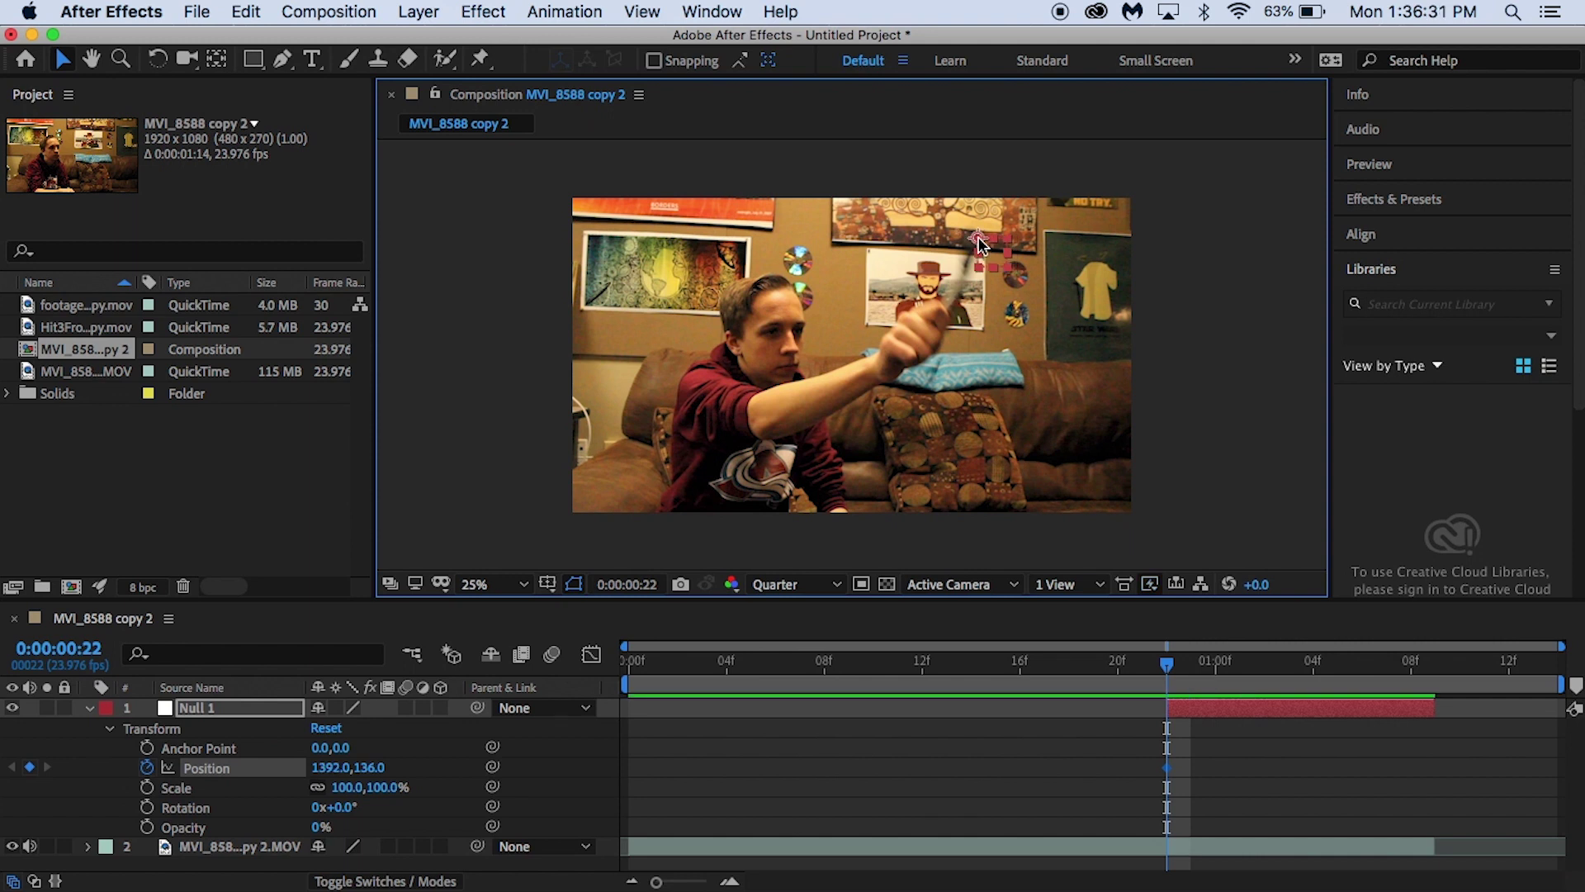
# Step: Keyframe Null 1's Position frame by frame on the pen tip from 0:00:00:23 to 0:00:01:08, ending at about 1672, 740
pyautogui.press('pagedown')
pyautogui.moveTo(978, 241); pyautogui.dragTo(1051, 394)
pyautogui.press('pagedown')
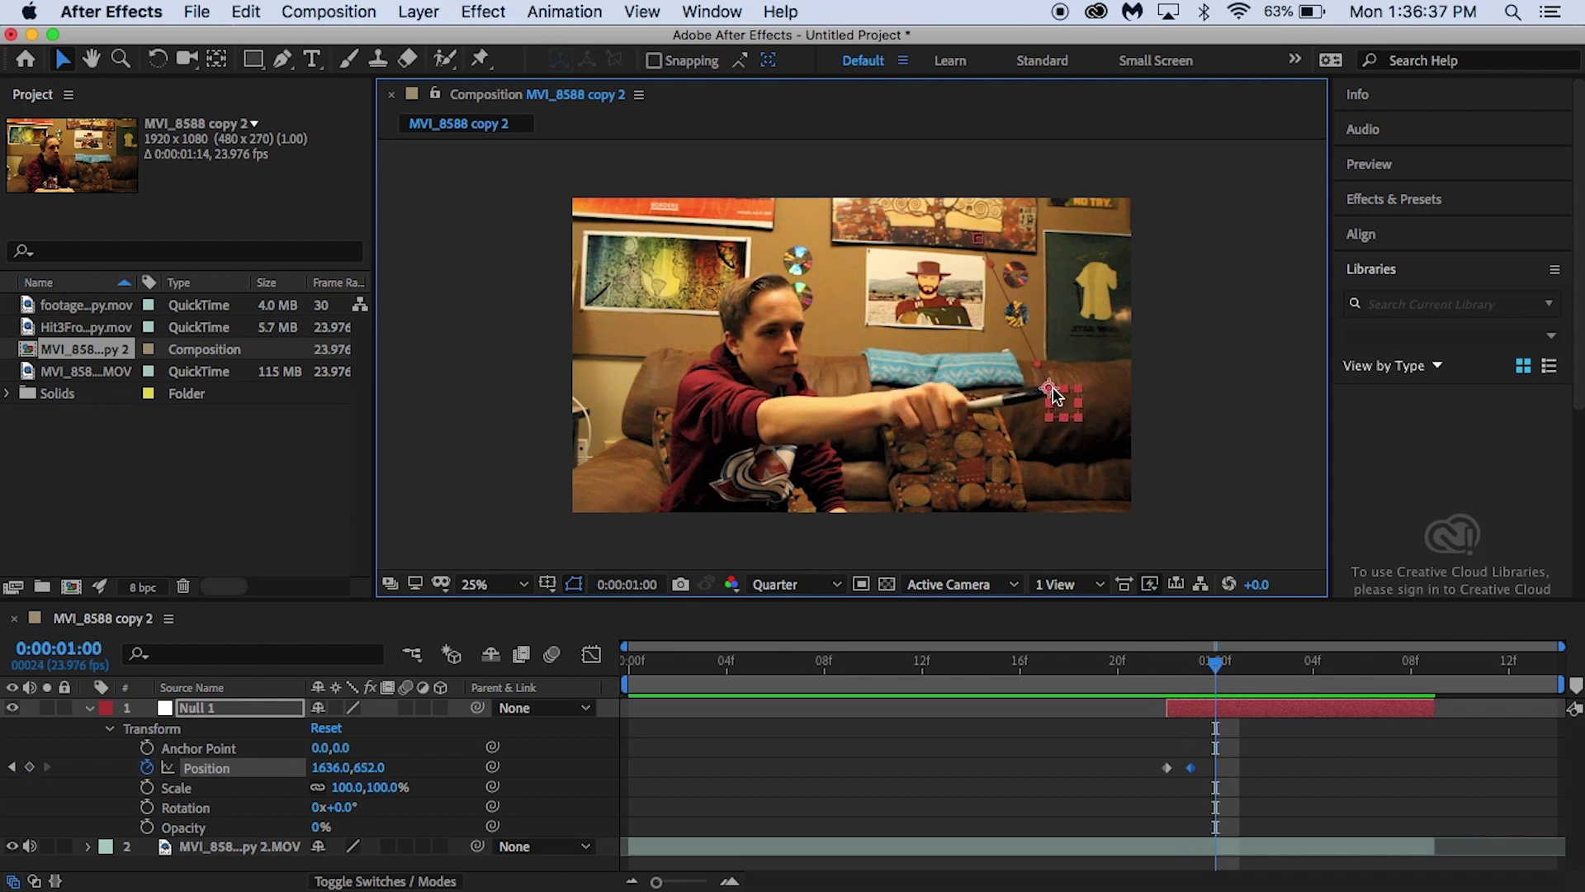
pyautogui.moveTo(1052, 395); pyautogui.dragTo(1058, 399)
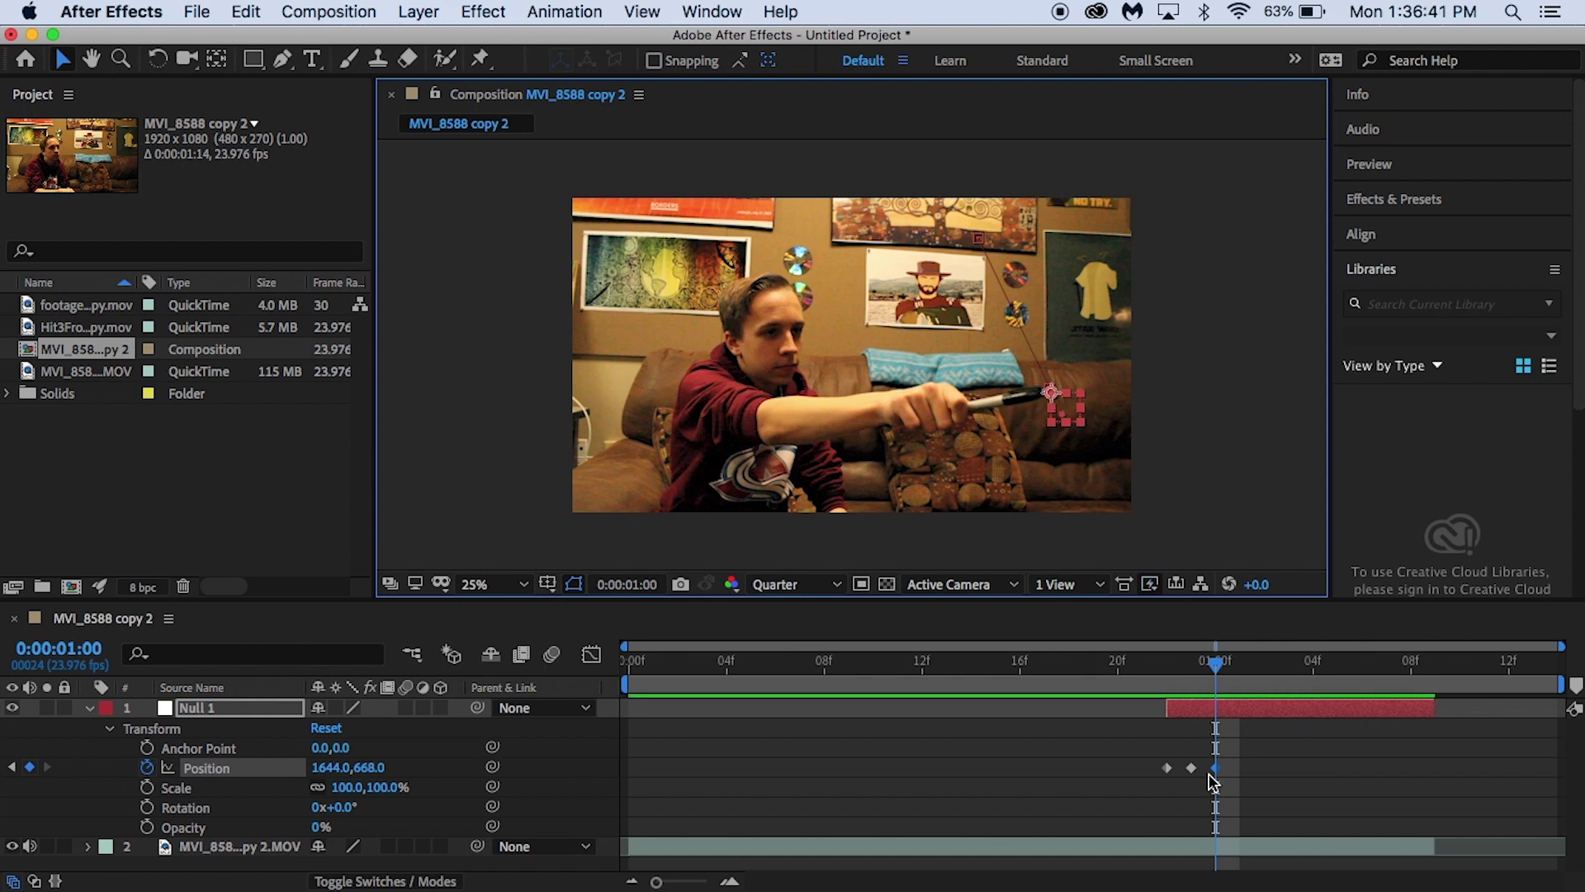
pyautogui.press('pagedown')
pyautogui.moveTo(1054, 397); pyautogui.dragTo(1058, 412)
pyautogui.press('pagedown')
pyautogui.press('pagedown')
pyautogui.press('pagedown')
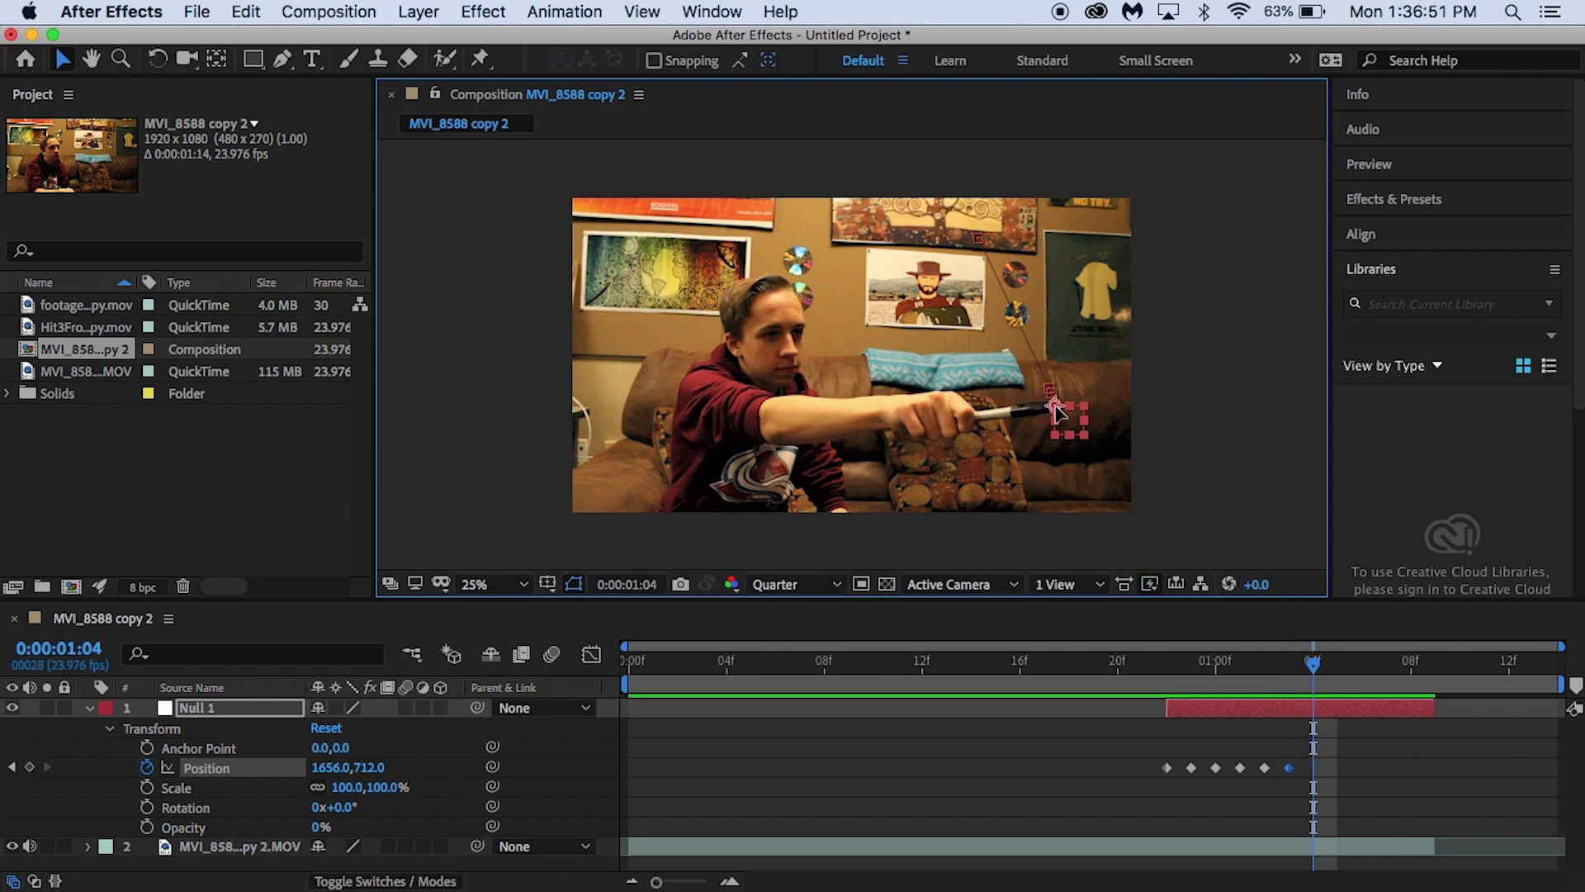
pyautogui.press('pagedown')
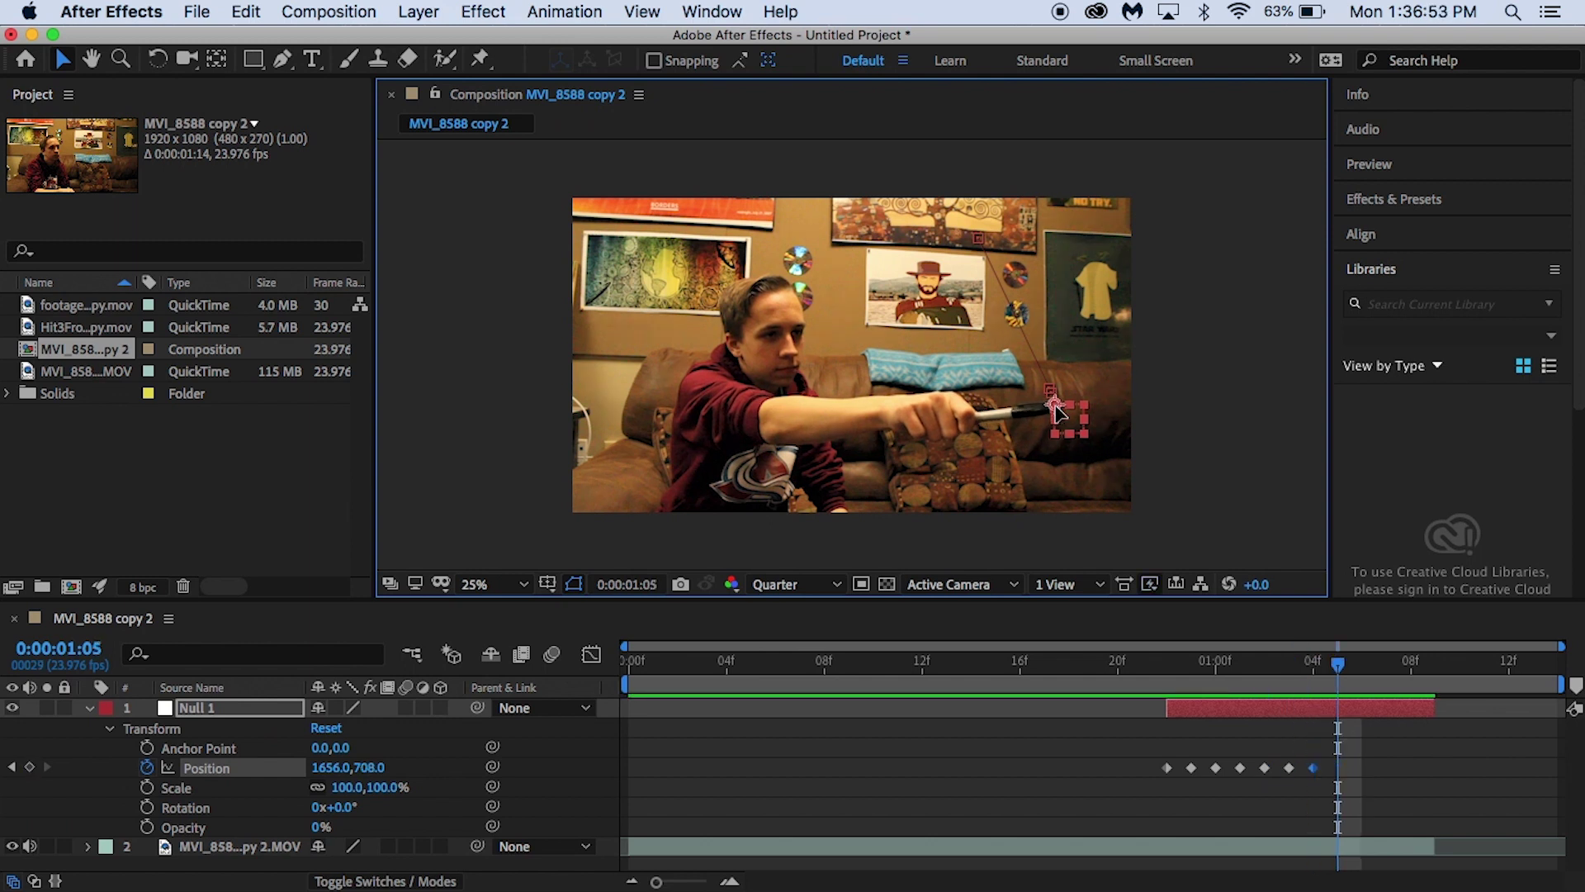
pyautogui.moveTo(1058, 413); pyautogui.dragTo(1061, 414)
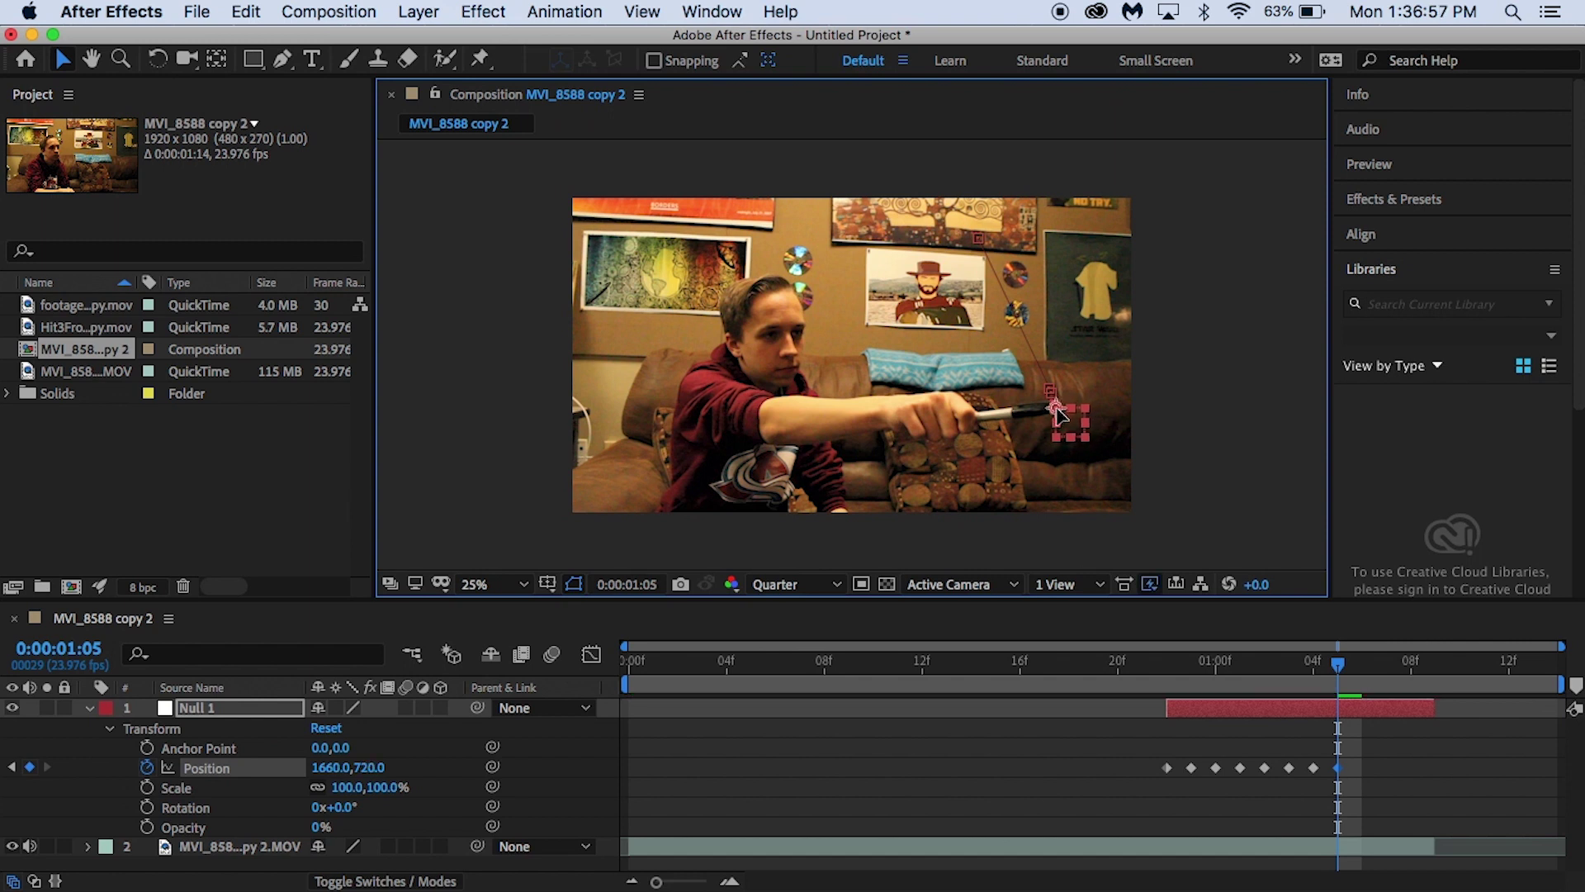
pyautogui.press('pagedown')
pyautogui.moveTo(1059, 413); pyautogui.dragTo(1060, 415)
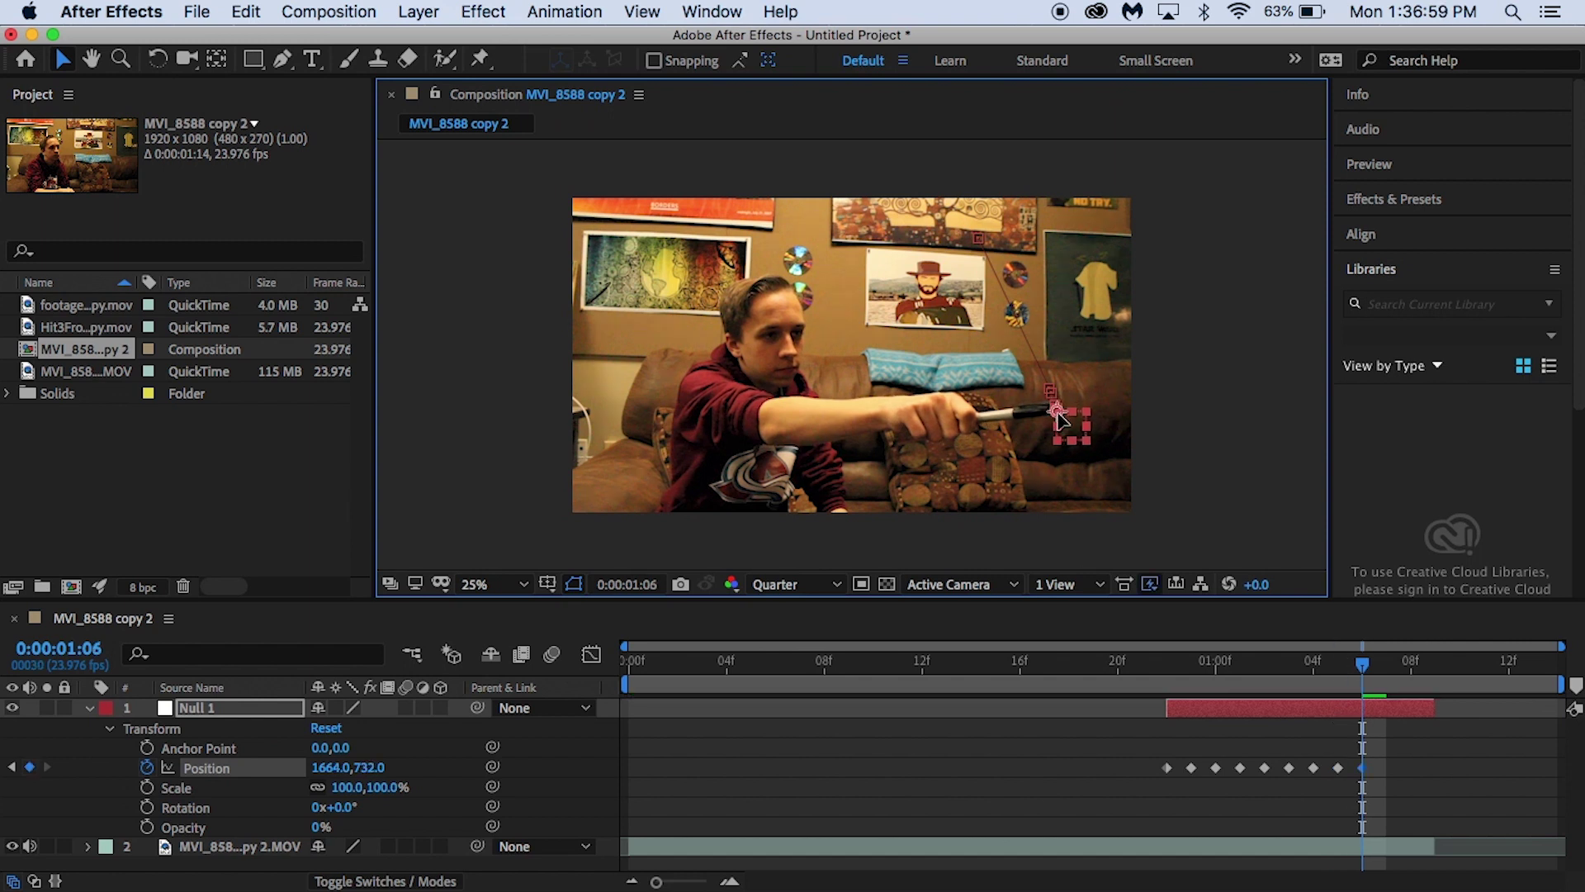
pyautogui.press('pagedown')
pyautogui.moveTo(1060, 413); pyautogui.dragTo(1062, 421)
pyautogui.press('pagedown')
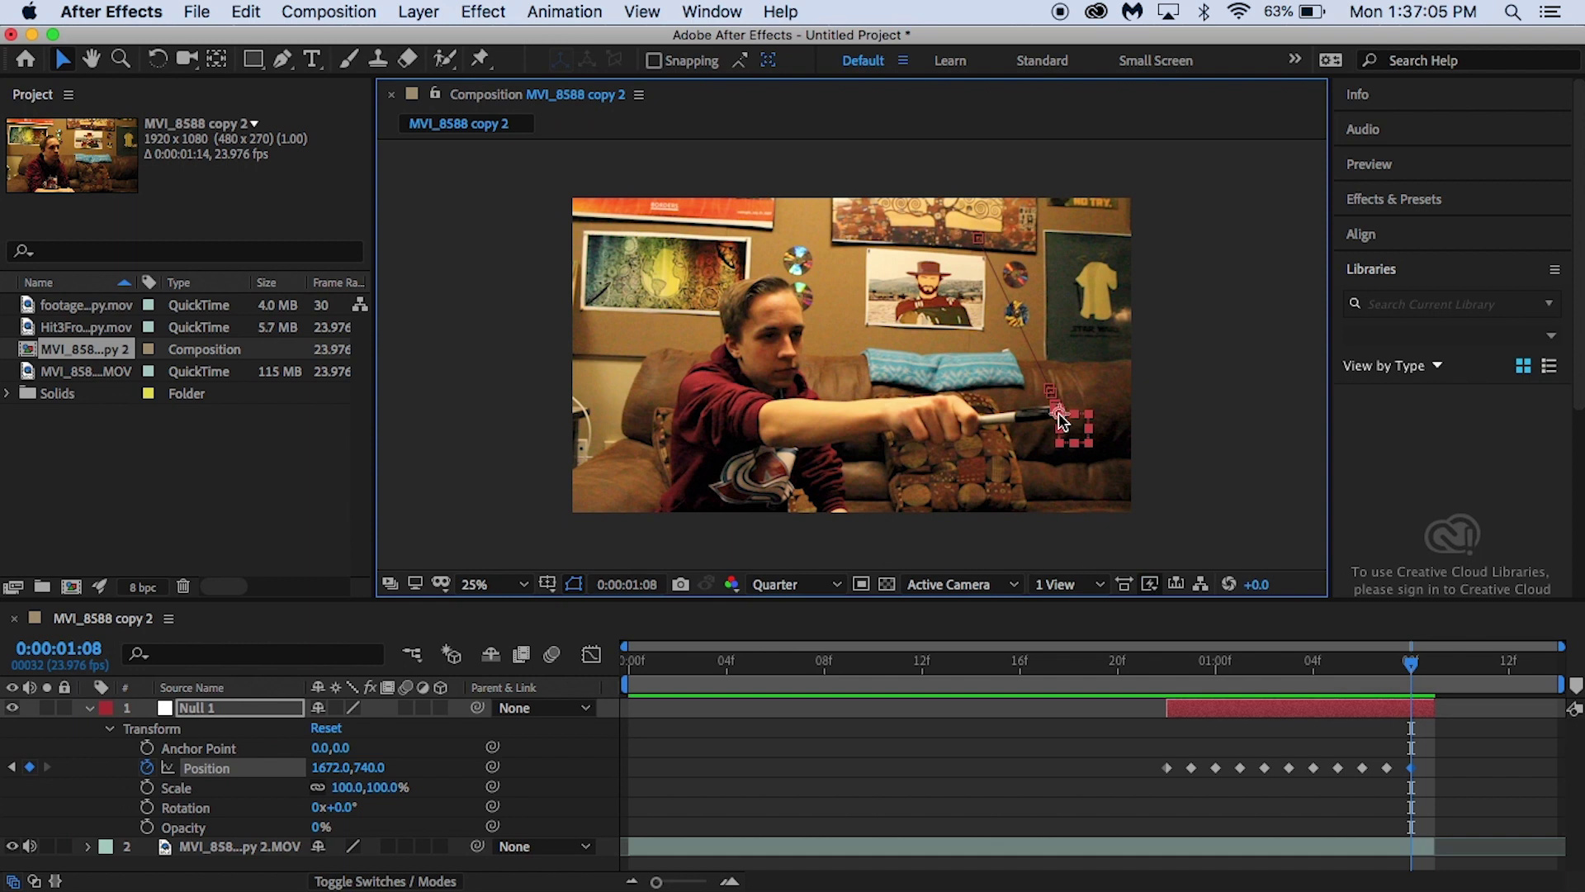
pyautogui.press('pagedown')
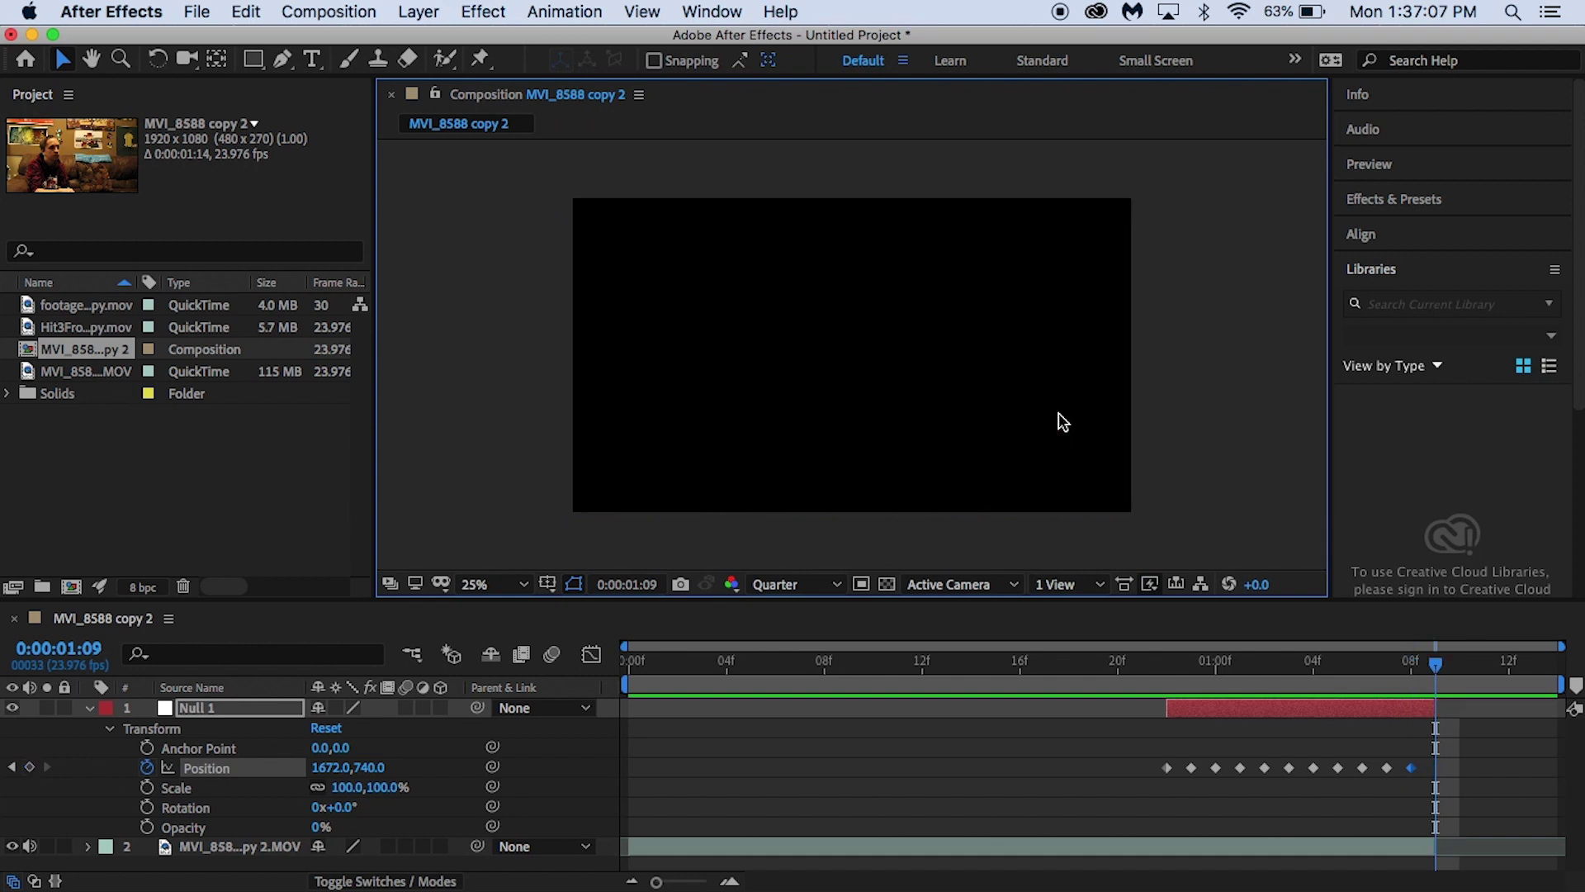
pyautogui.click(88, 707)
# Step: Go to Null 1's start at 0:00:00:22 and add the head-on blast footage as the topmost layer
pyautogui.press('i')
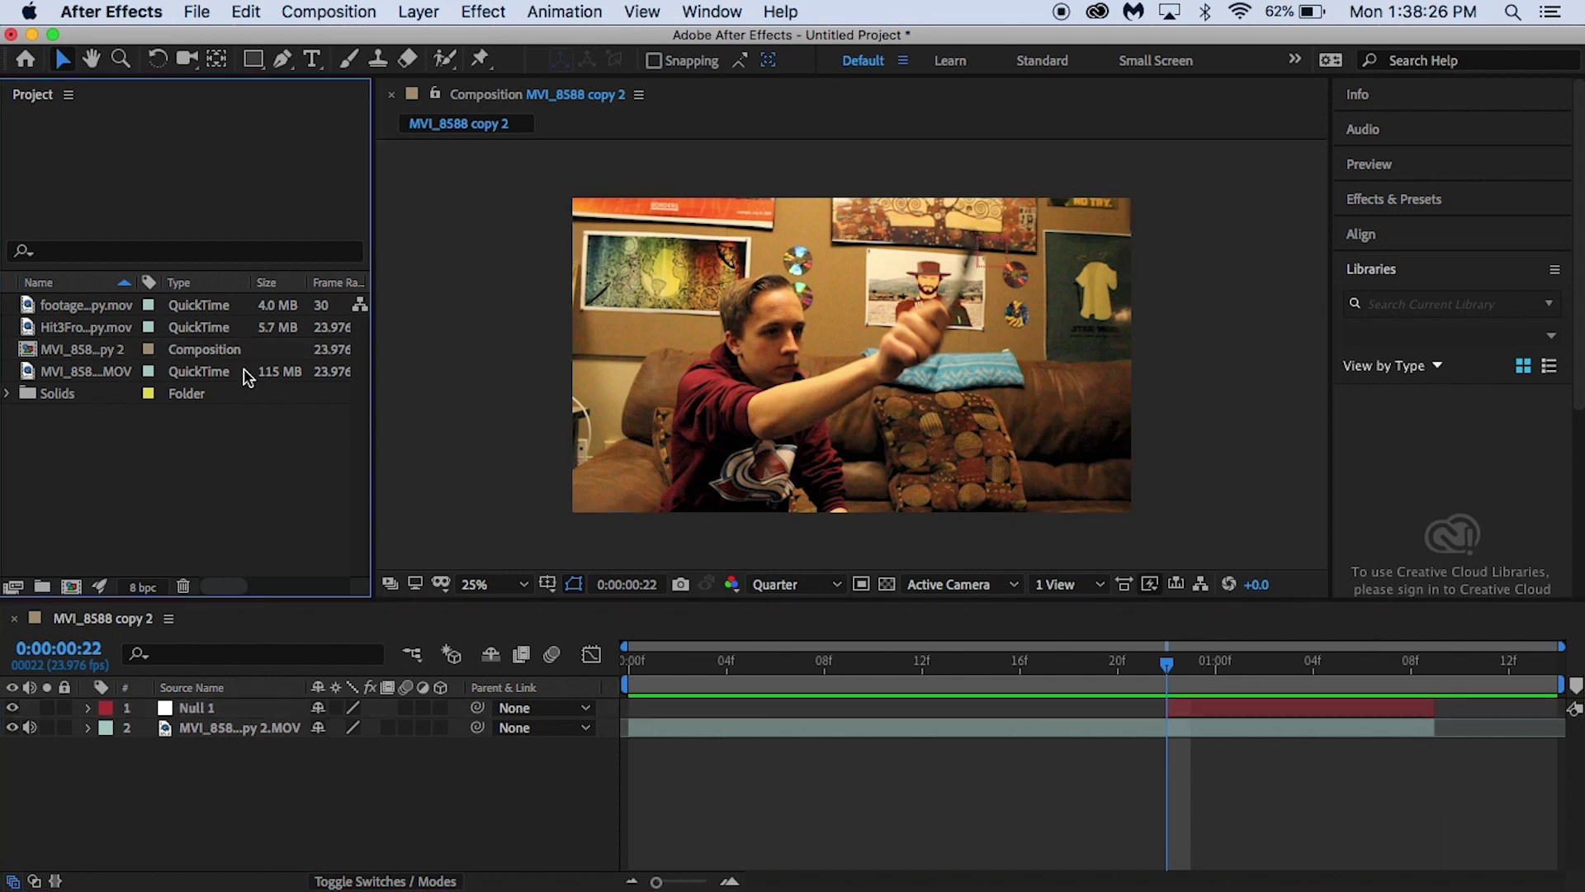
pyautogui.click(173, 307)
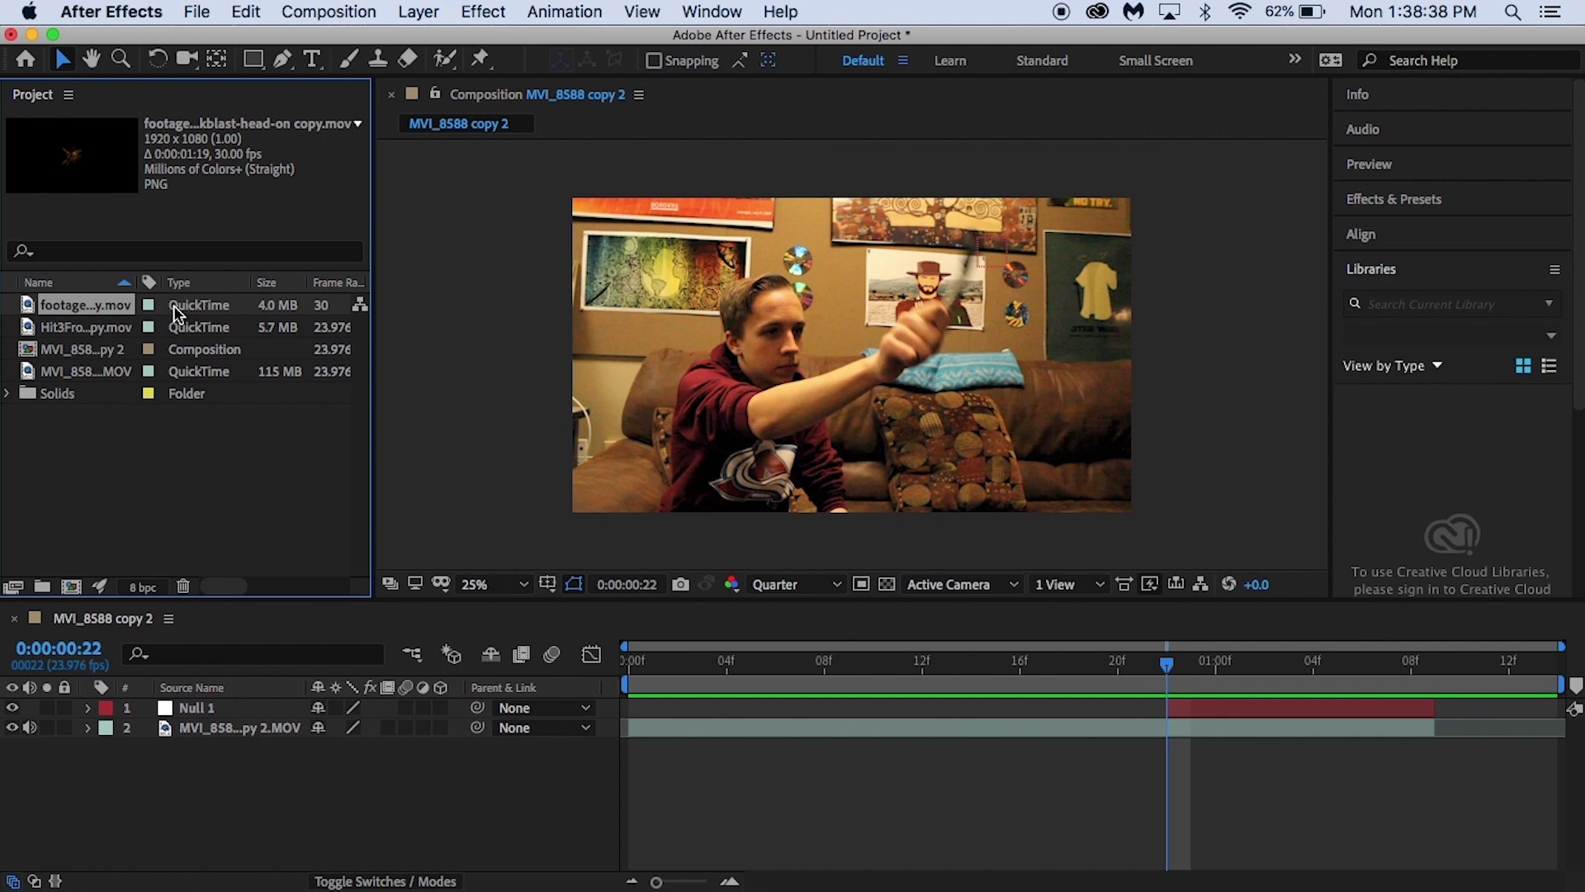
pyautogui.moveTo(161, 315); pyautogui.dragTo(242, 703)
pyautogui.click(149, 305)
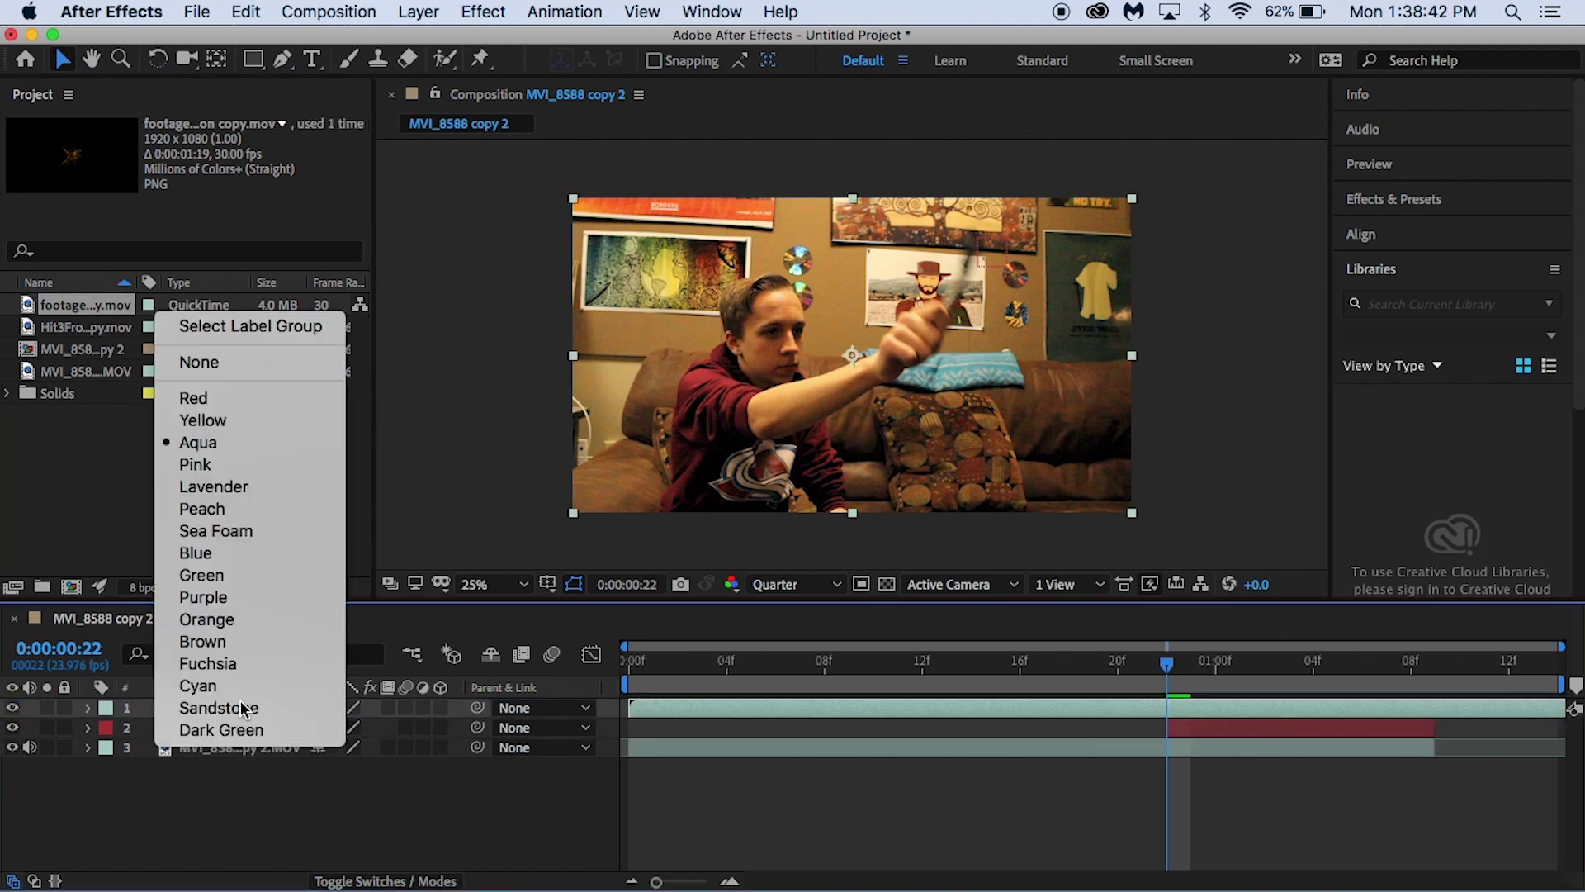
# Step: Shorten the blast footage layer by trimming its end, and slide it to start at 0:00:00:05
pyautogui.click(80, 835)
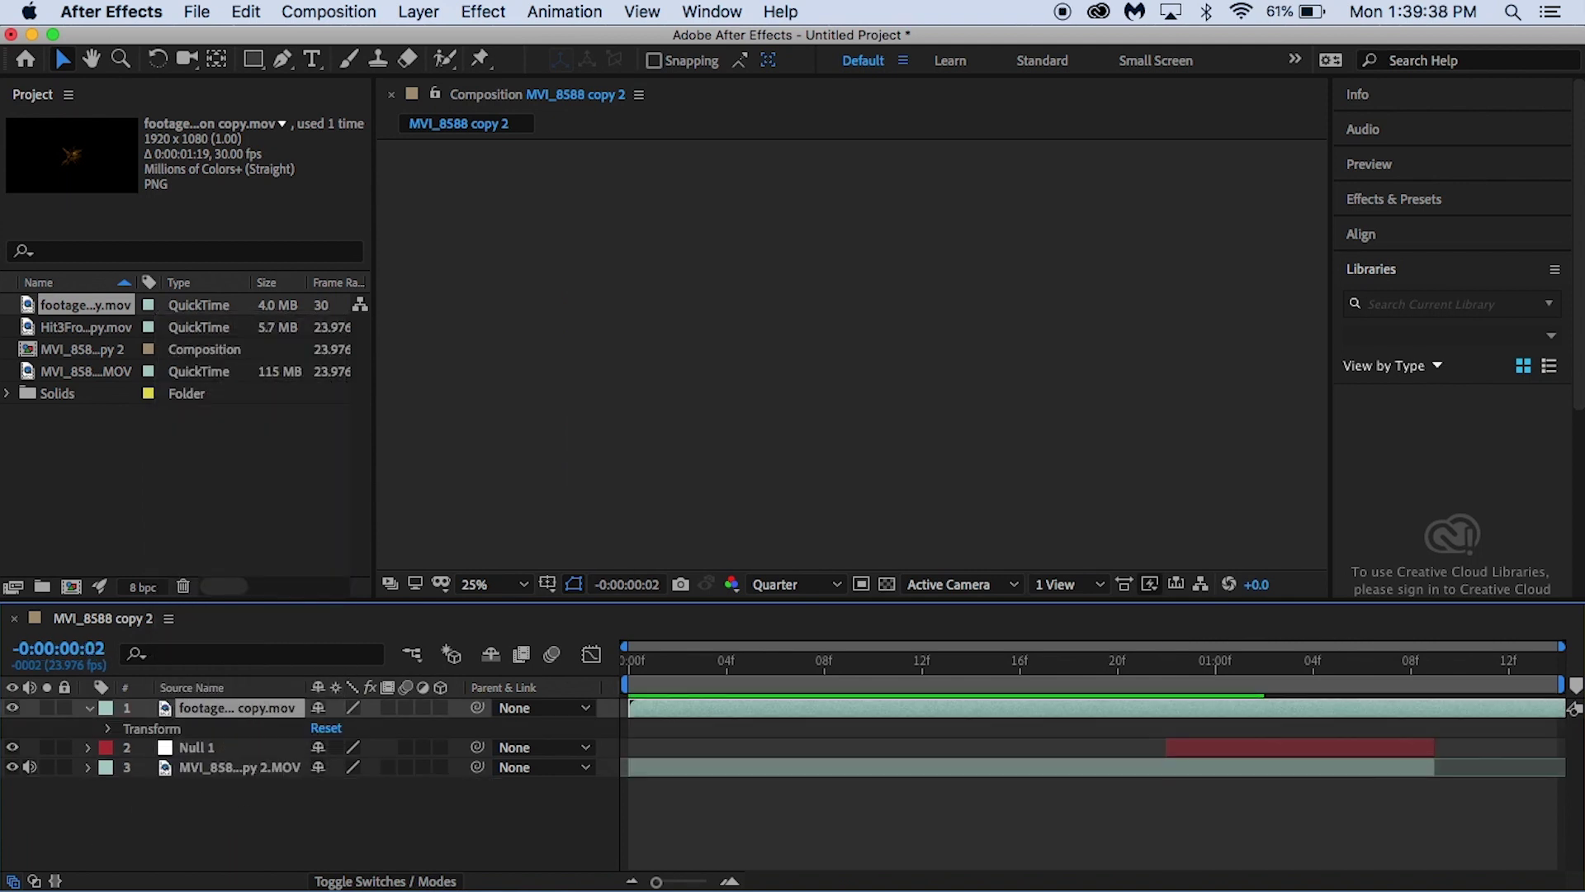
pyautogui.moveTo(1566, 715); pyautogui.dragTo(1519, 715)
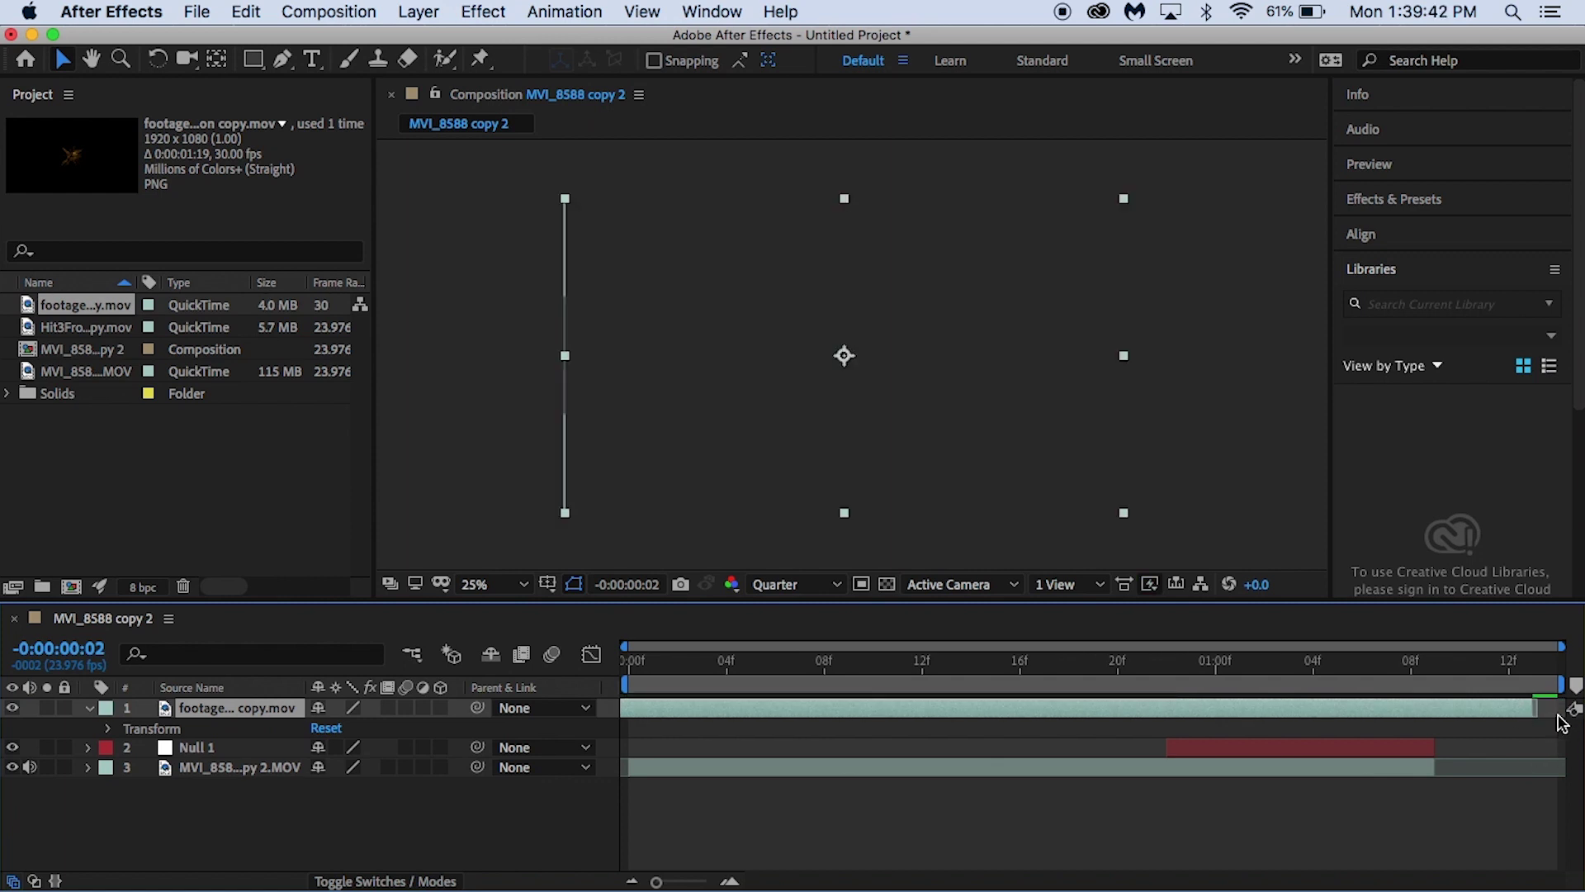
pyautogui.moveTo(1534, 714); pyautogui.dragTo(1067, 713)
pyautogui.moveTo(874, 712); pyautogui.dragTo(1003, 705)
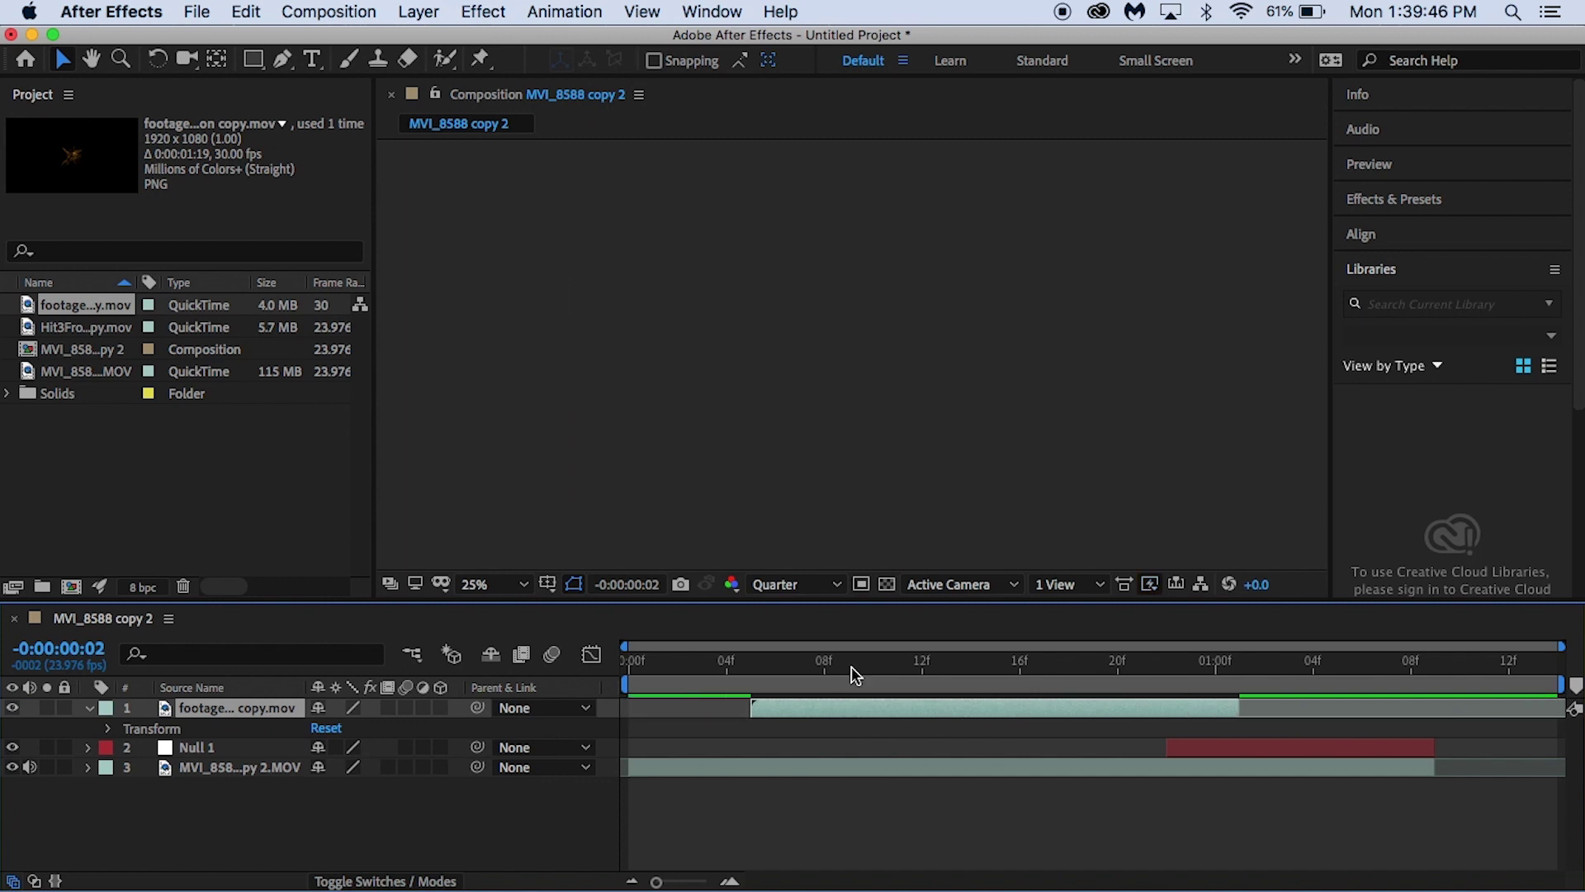
# Step: Play the composition from the start of the blast layer at 0:00:00:05 to review the spark burst
pyautogui.click(848, 665)
pyautogui.moveTo(848, 666); pyautogui.dragTo(753, 667)
pyautogui.press('space')
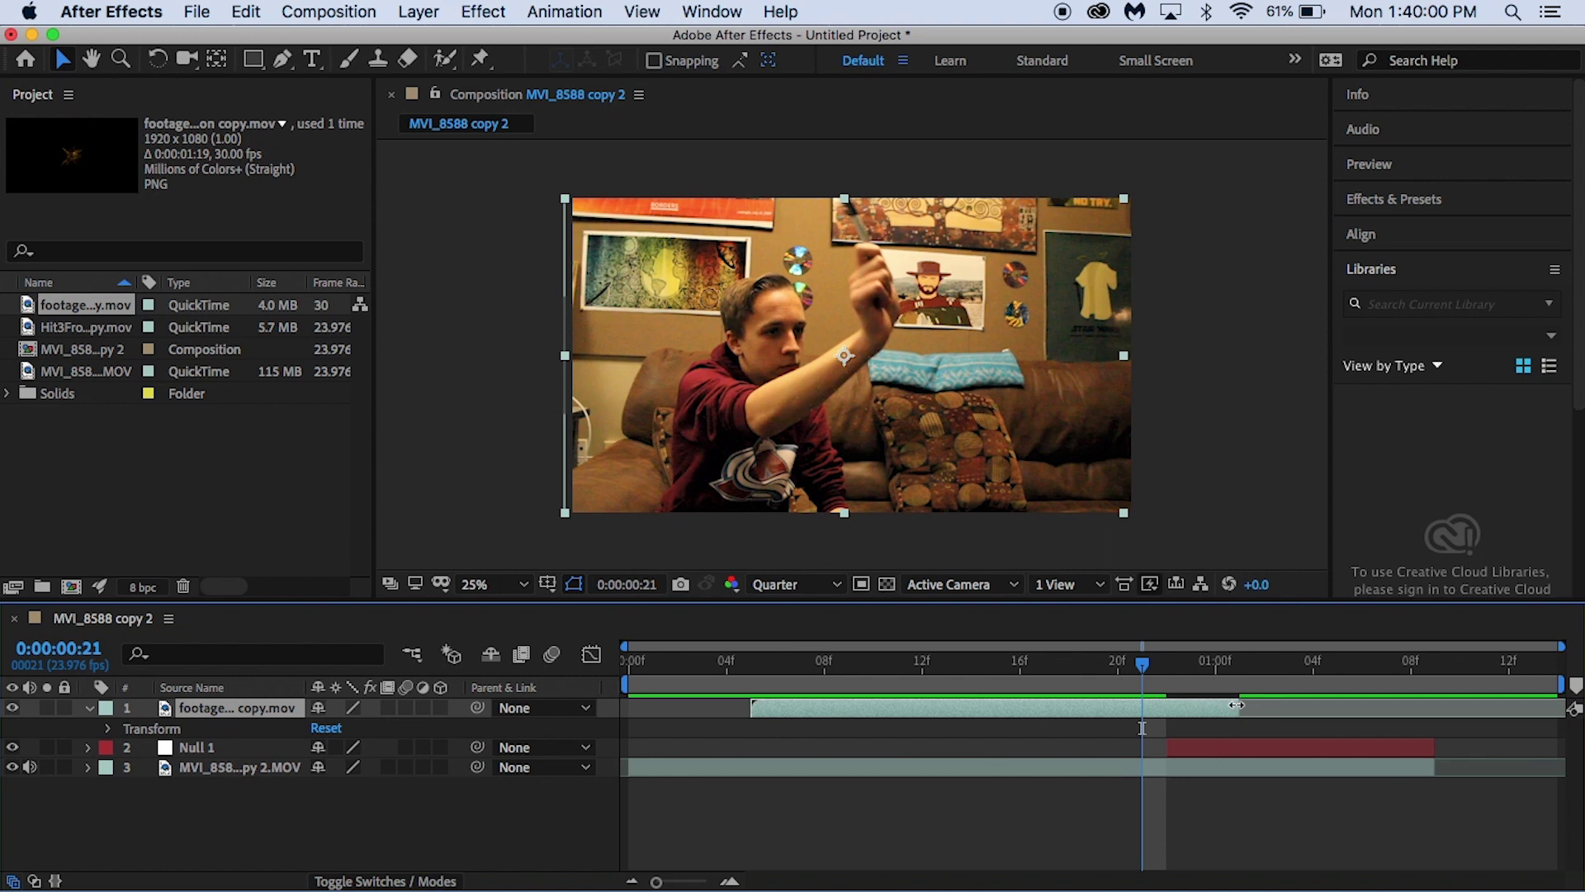
# Step: Trim the blast layer's end to 0:00:00:16 and move the clip to start with Null 1 at 0:00:00:22
pyautogui.moveTo(1235, 706); pyautogui.dragTo(1017, 709)
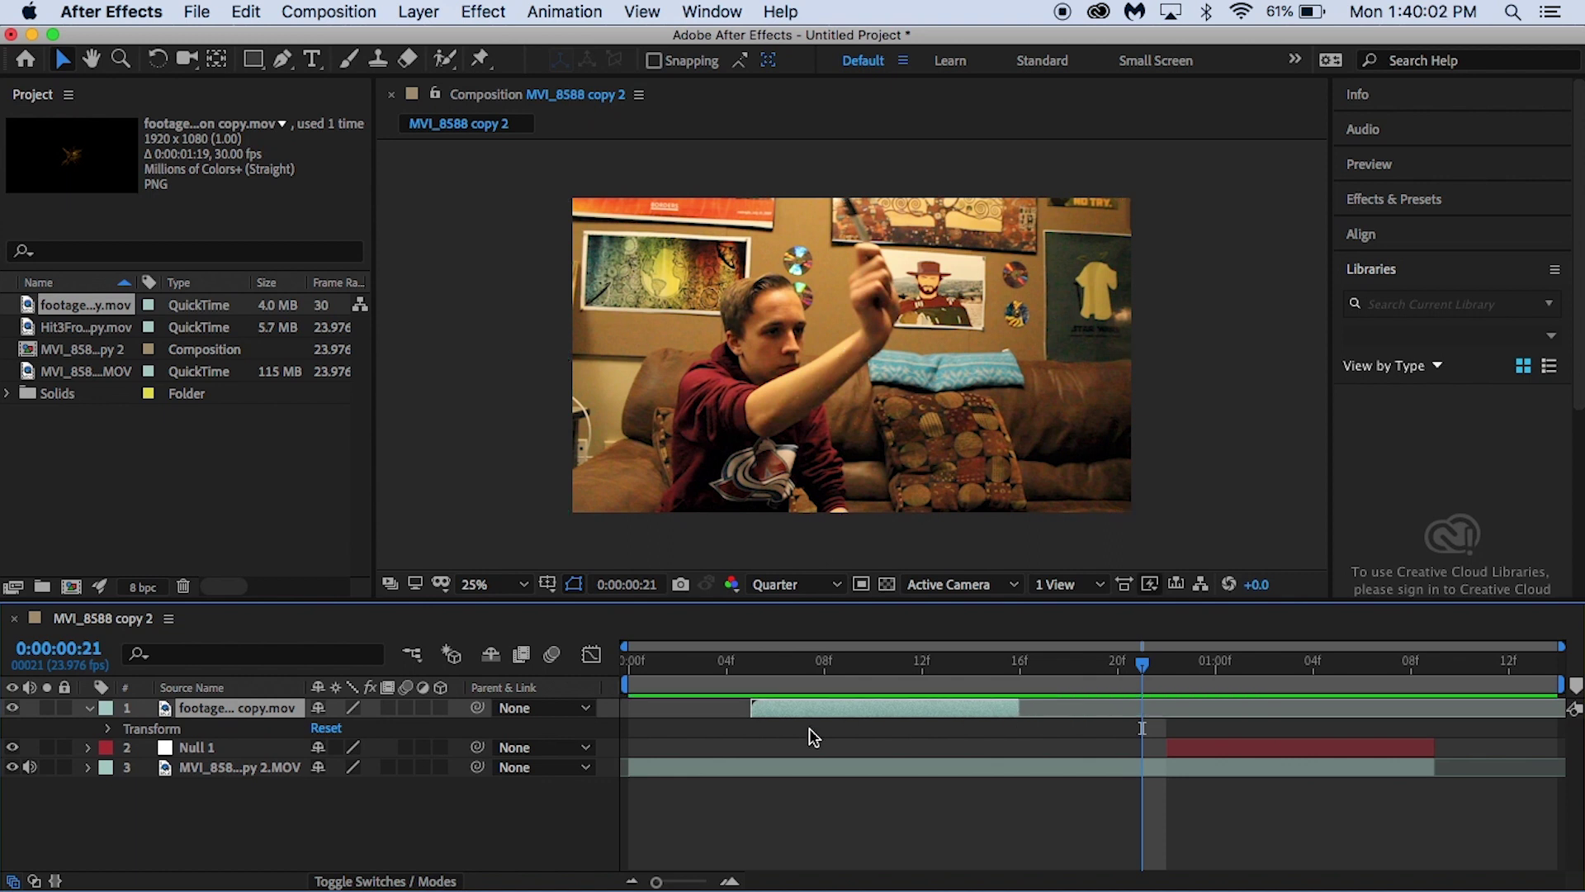
pyautogui.moveTo(775, 707); pyautogui.dragTo(1195, 689)
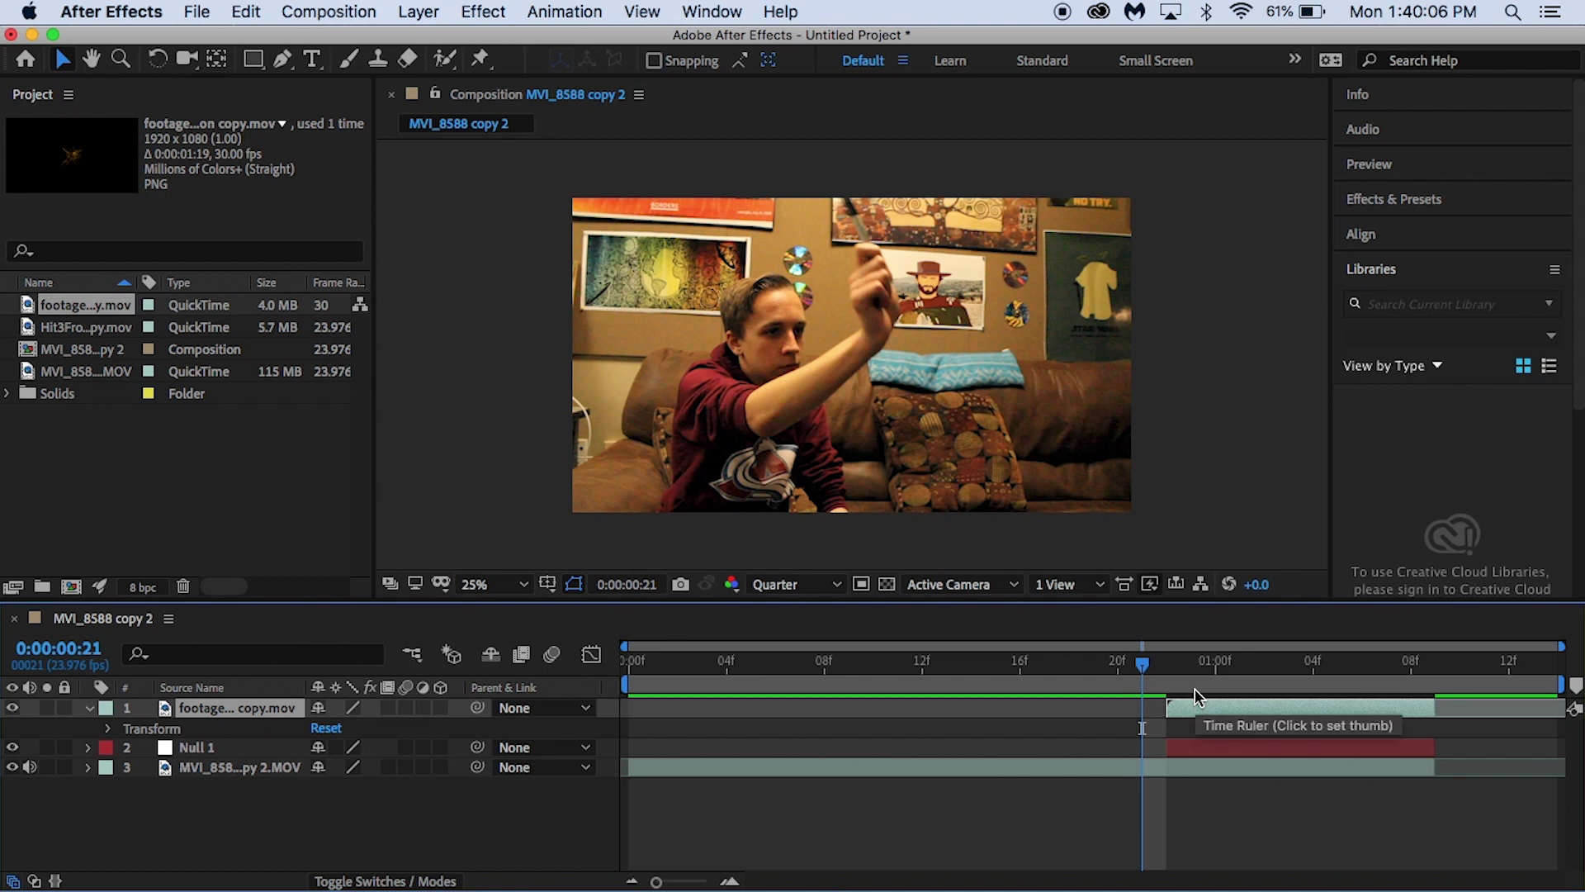
# Step: Play from 0:00:00:22 and step through the frames around the flick to check the blast's timing against the pen movement
pyautogui.click(1167, 665)
pyautogui.press('space')
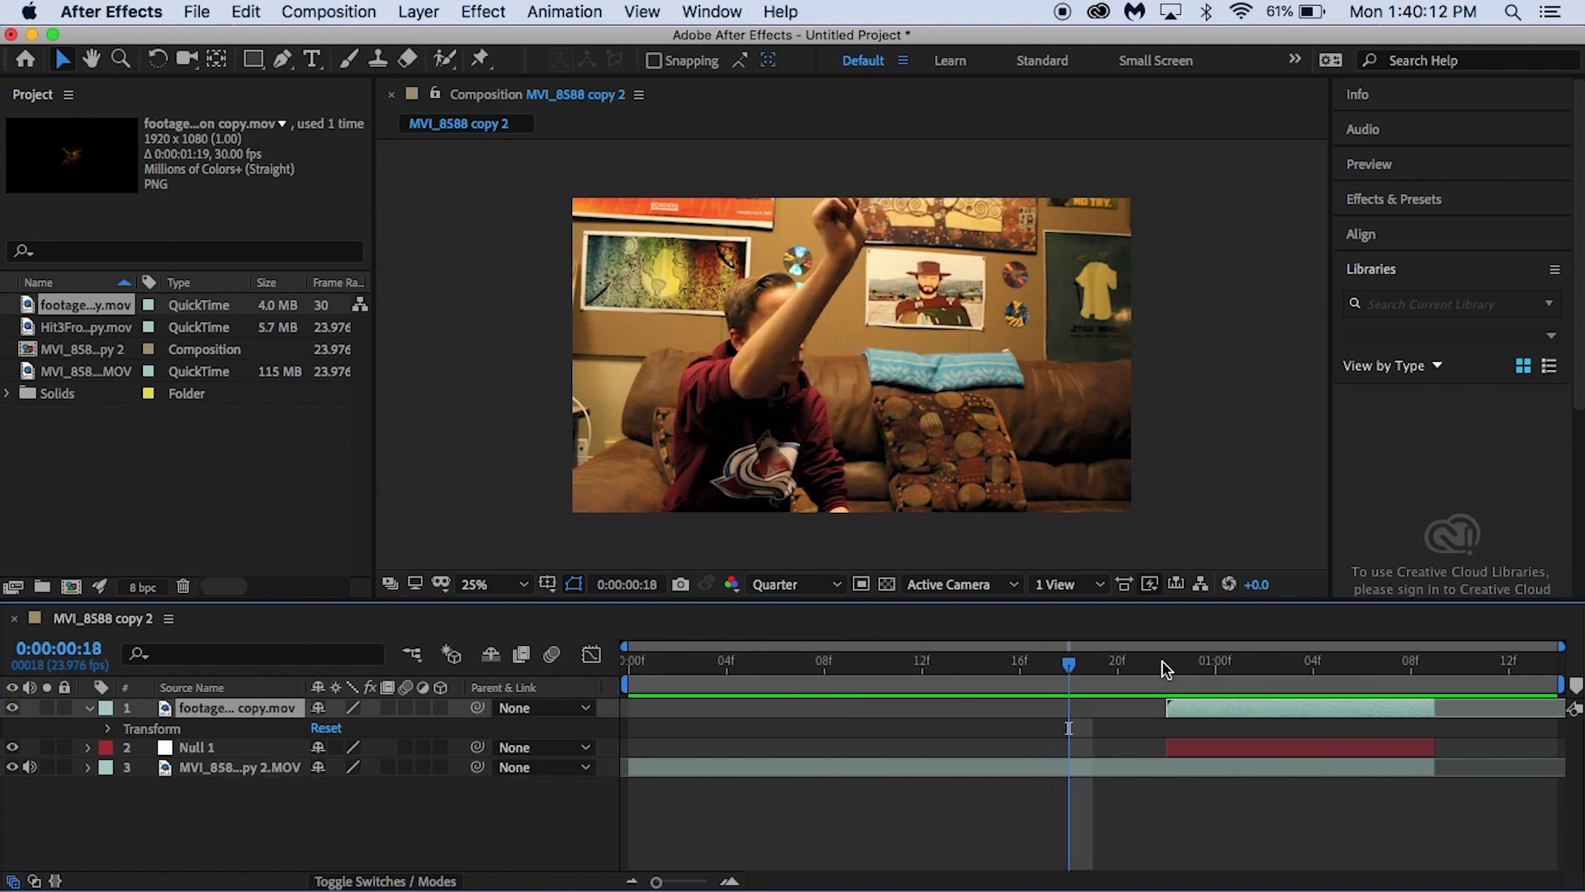
pyautogui.click(1165, 665)
pyautogui.press('pagedown')
pyautogui.press('pagedown')
pyautogui.press('pagedown')
pyautogui.press('pagedown')
pyautogui.press('pagedown')
pyautogui.press('pagedown')
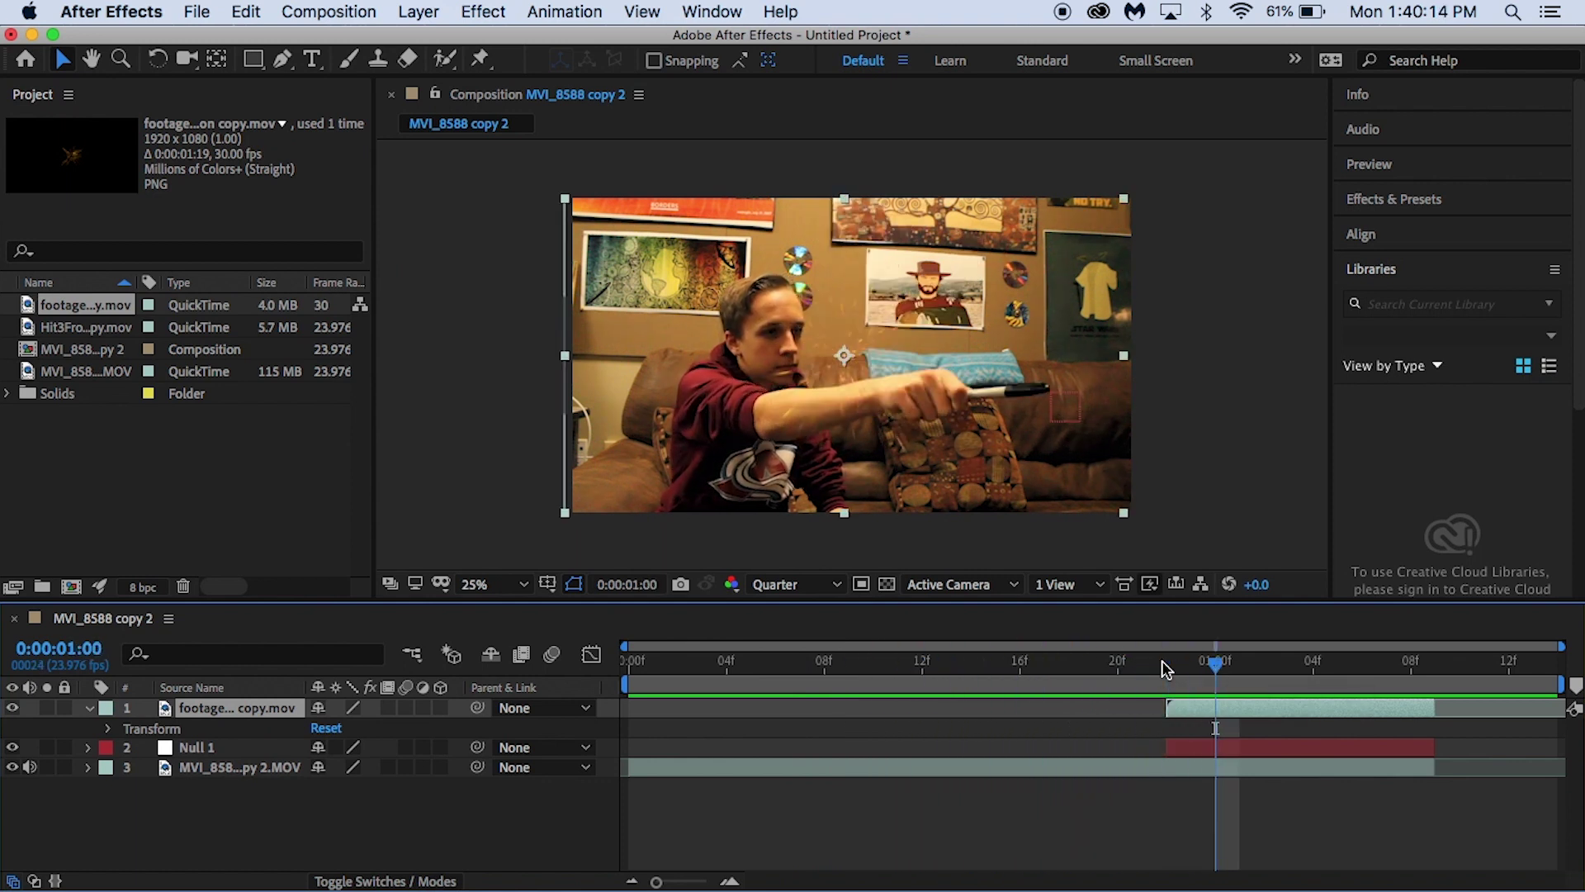
pyautogui.press('pagedown')
pyautogui.press('pagedown')
pyautogui.press('pageup')
pyautogui.press('pageup')
pyautogui.press('pageup')
pyautogui.press('pageup')
pyautogui.press('pageup')
pyautogui.press('pageup')
pyautogui.press('pageup')
pyautogui.press('pageup')
pyautogui.press('pageup')
pyautogui.press('pageup')
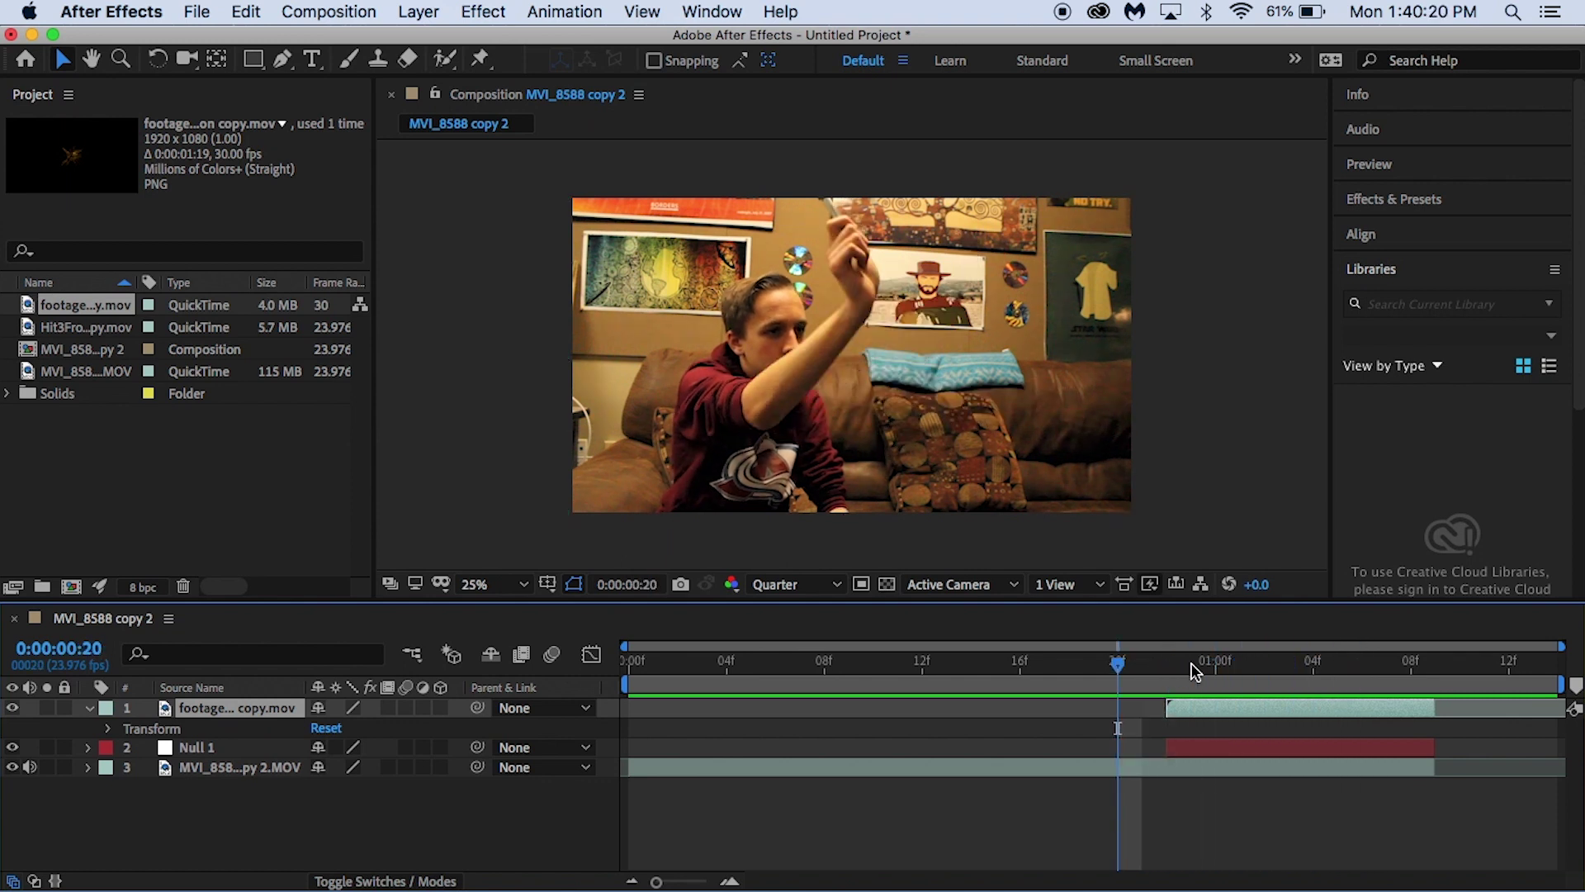
# Step: Try starting the blast footage layer at 0:00:01:01 and step forward to that frame
pyautogui.moveTo(1190, 706); pyautogui.dragTo(1276, 704)
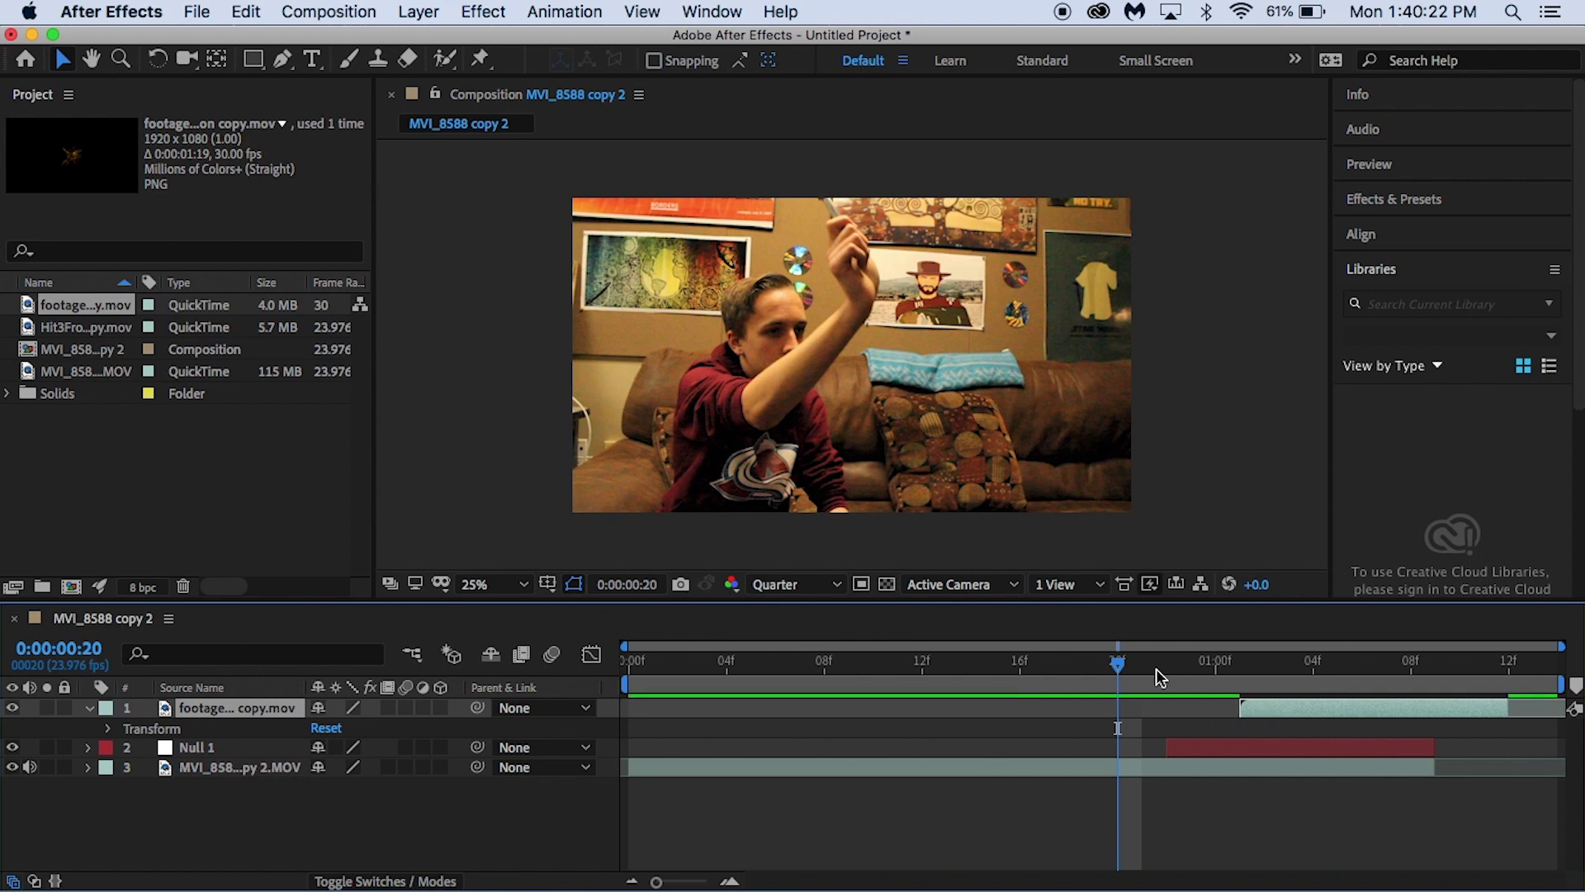
pyautogui.press('pagedown')
pyautogui.press('pagedown')
pyautogui.press('pagedown')
pyautogui.press('pagedown')
pyautogui.press('pagedown')
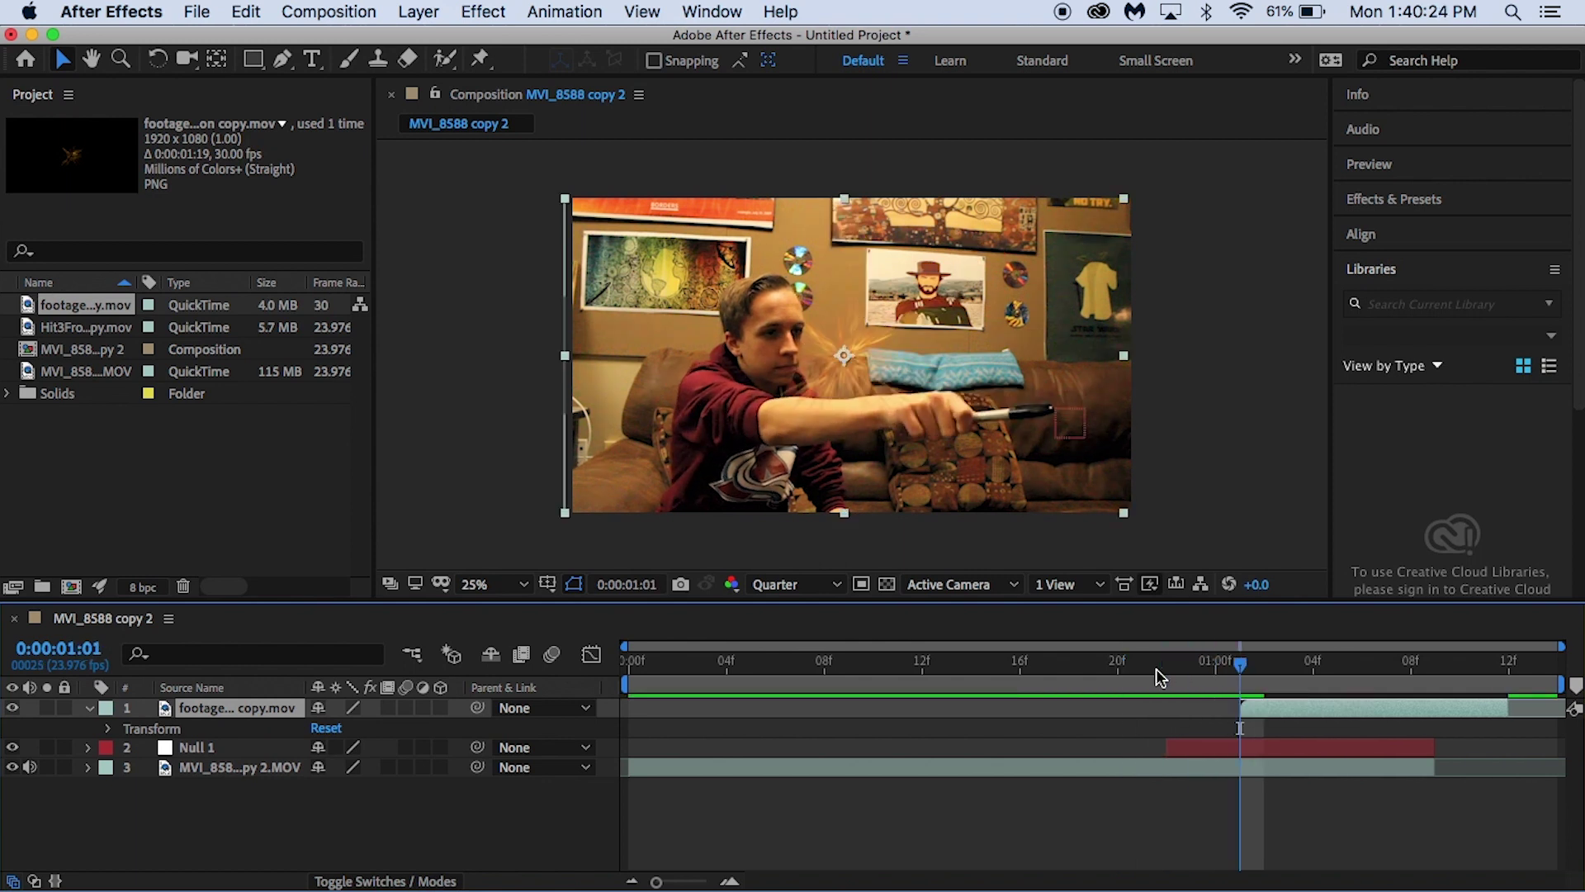
# Step: Step back and forth between 0:00:00:22 and 0:00:01:01 to examine on which frame the blast should begin
pyautogui.press('pageup')
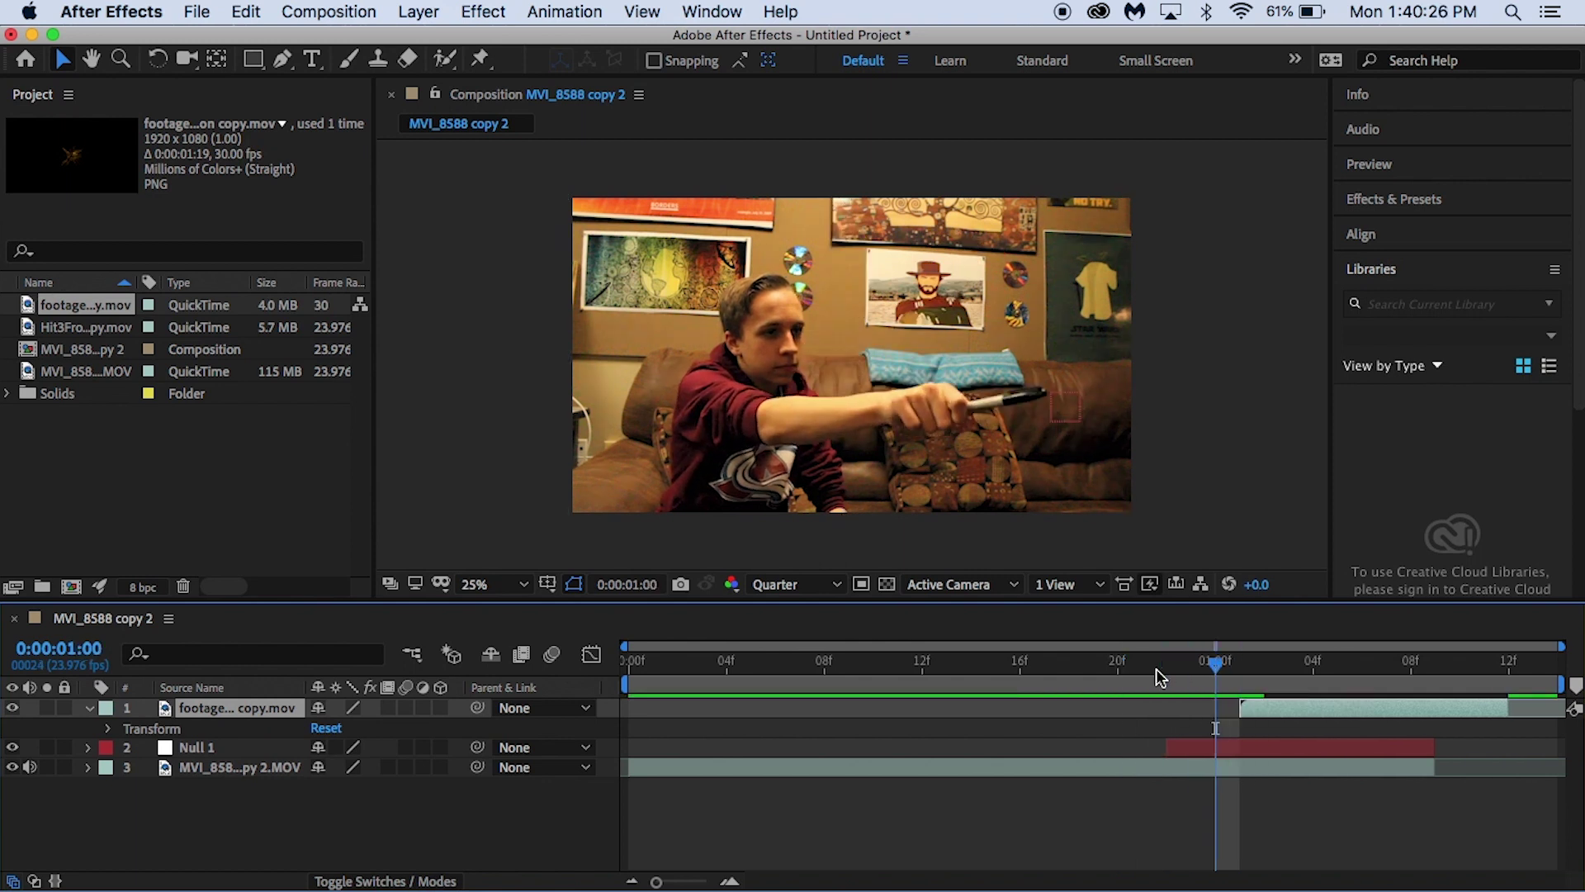
pyautogui.press('pagedown')
pyautogui.press('pageup')
pyautogui.press('pageup')
pyautogui.press('pageup')
pyautogui.press('pageup')
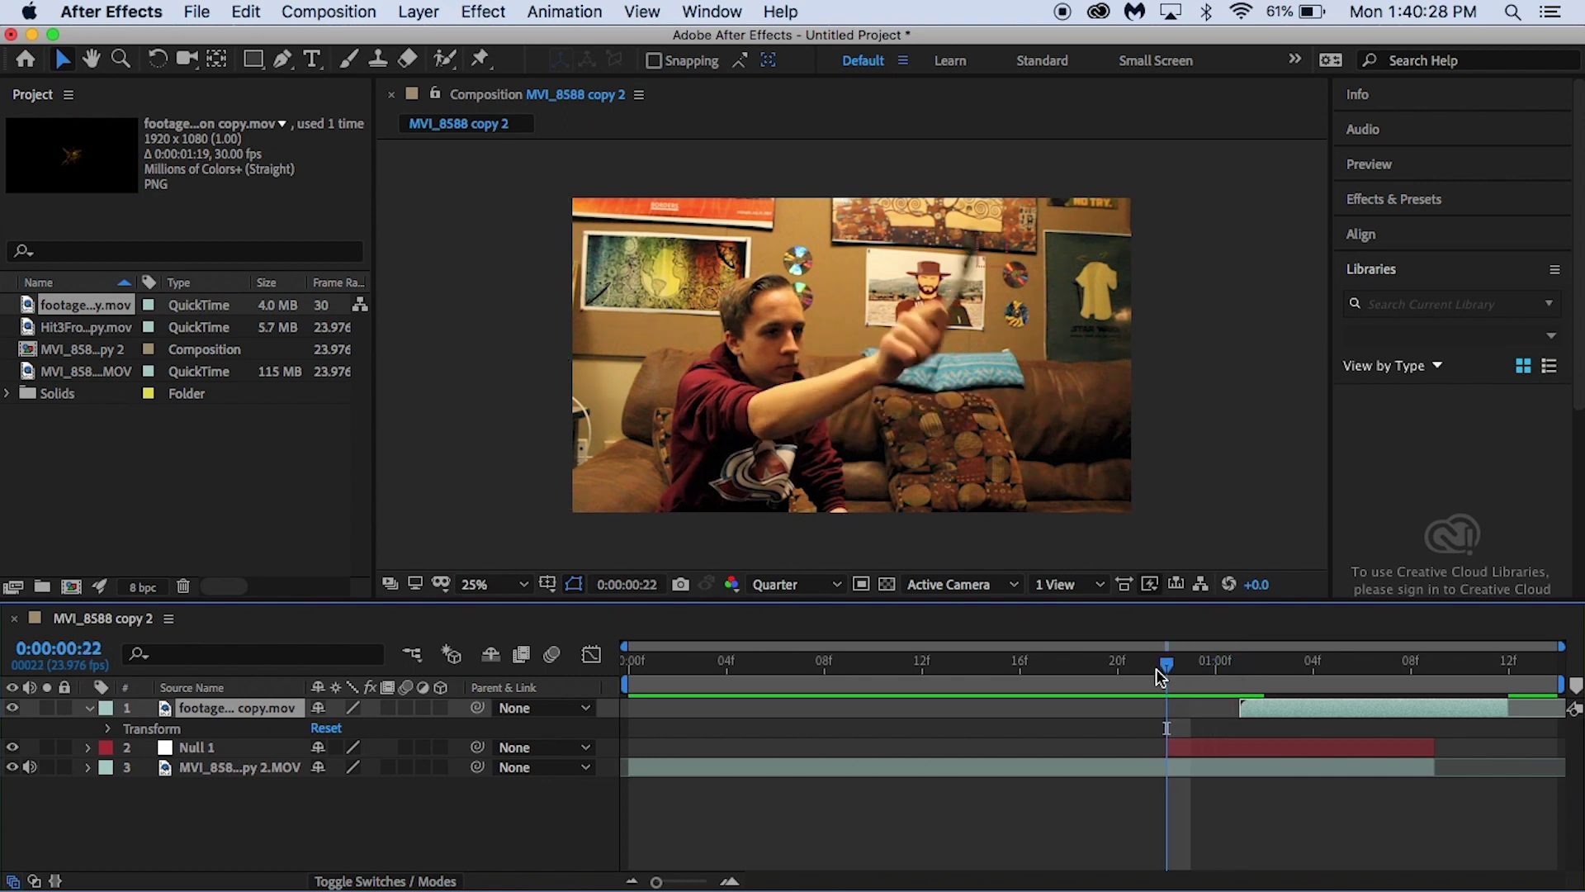
pyautogui.press('pagedown')
pyautogui.press('pagedown')
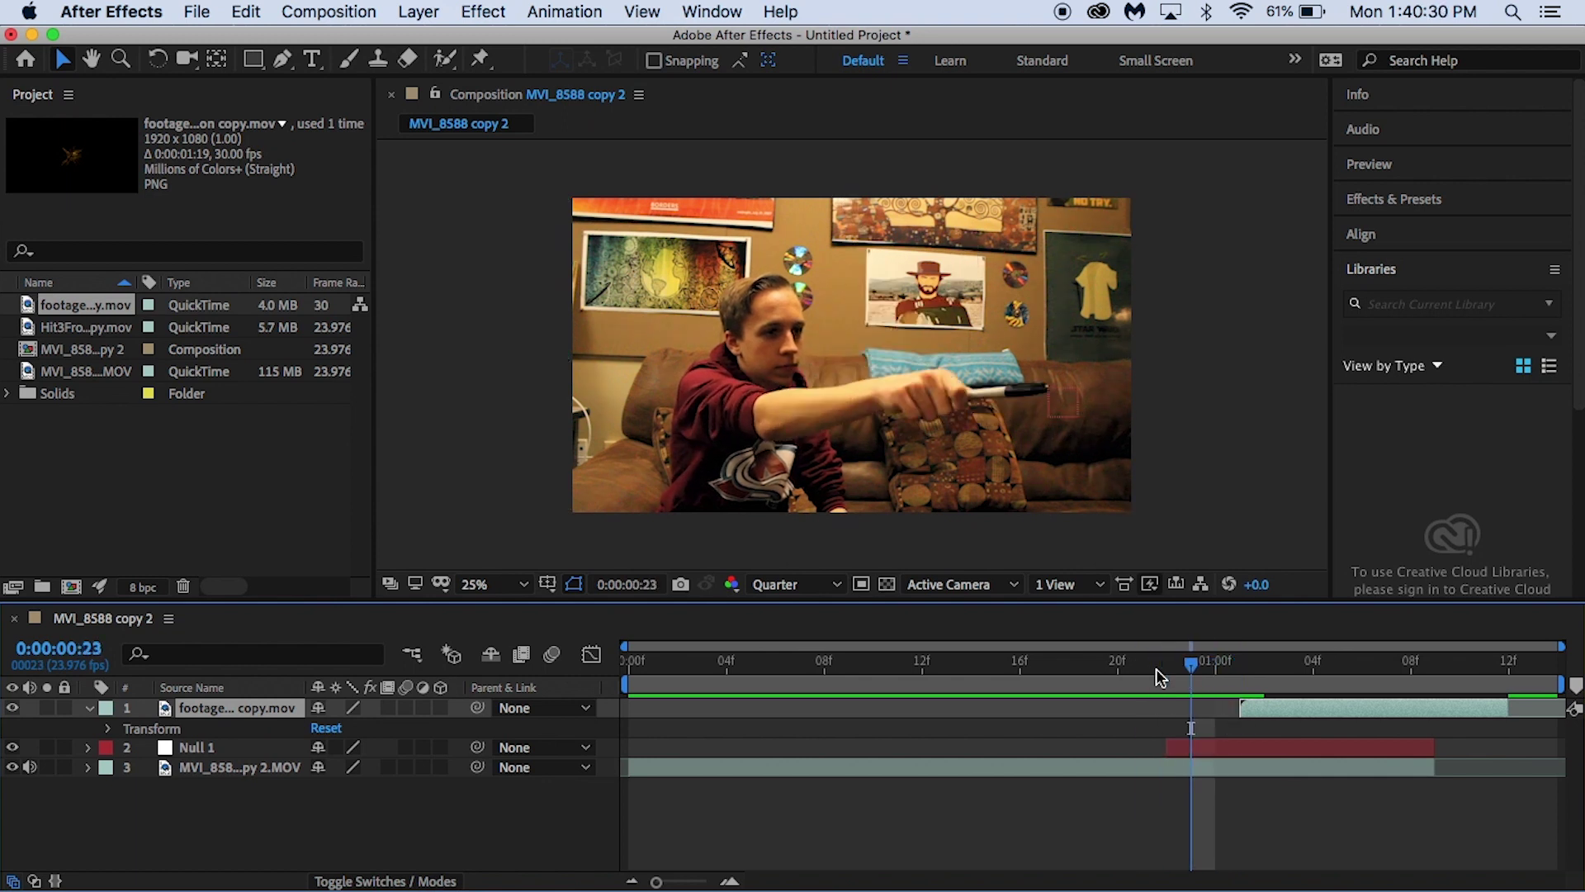
# Step: Move the blast footage layer to start at 0:00:00:23 and play the composition from 0:00:00:22
pyautogui.moveTo(1270, 710); pyautogui.dragTo(1167, 670)
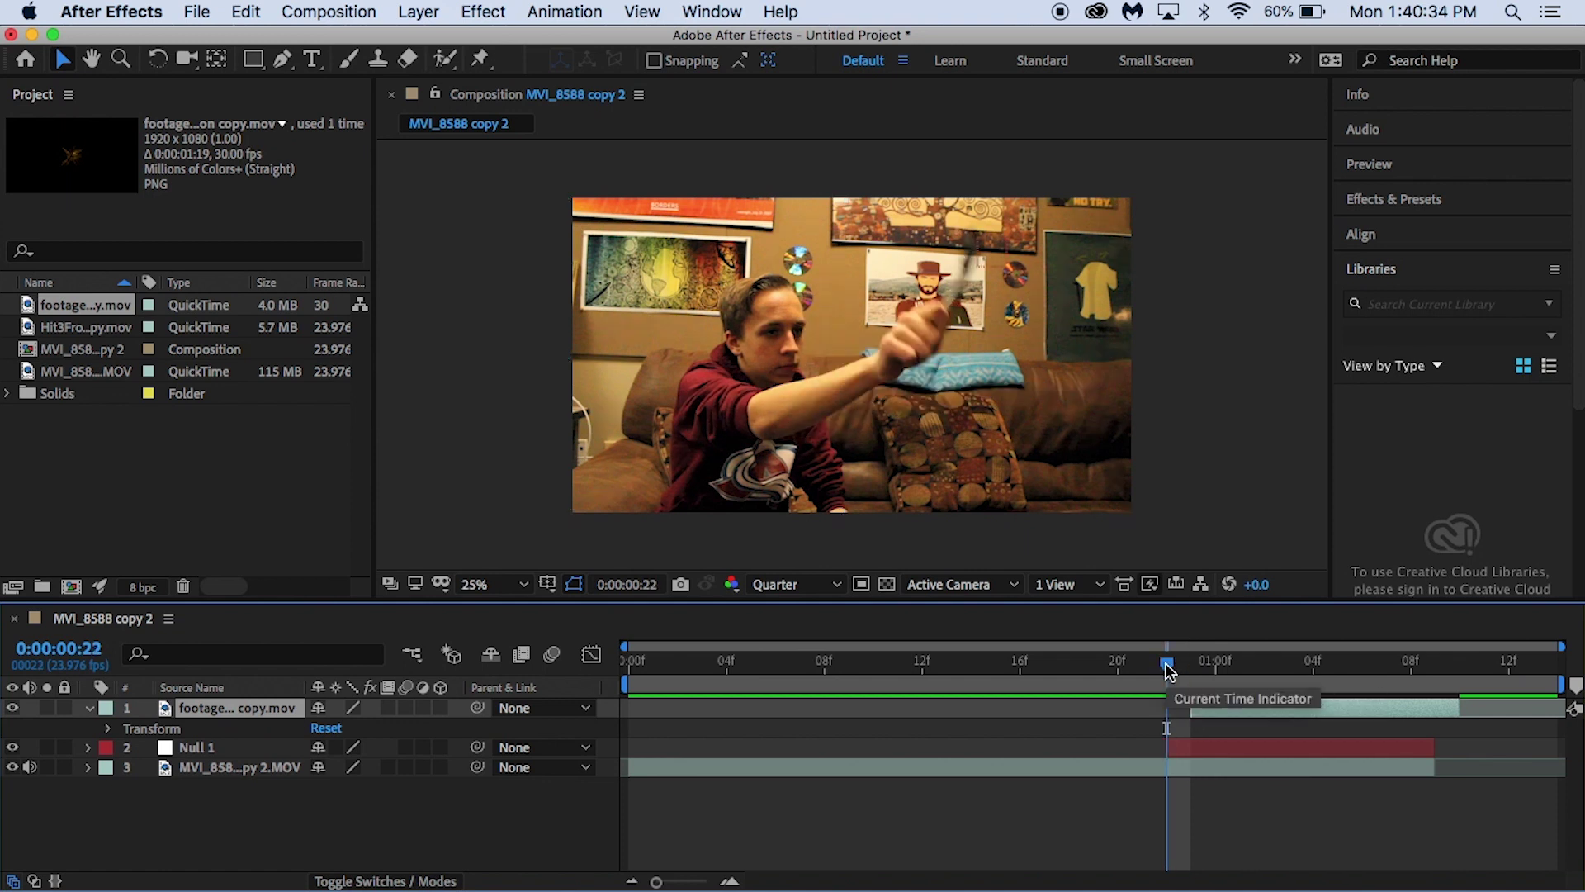
pyautogui.press('space')
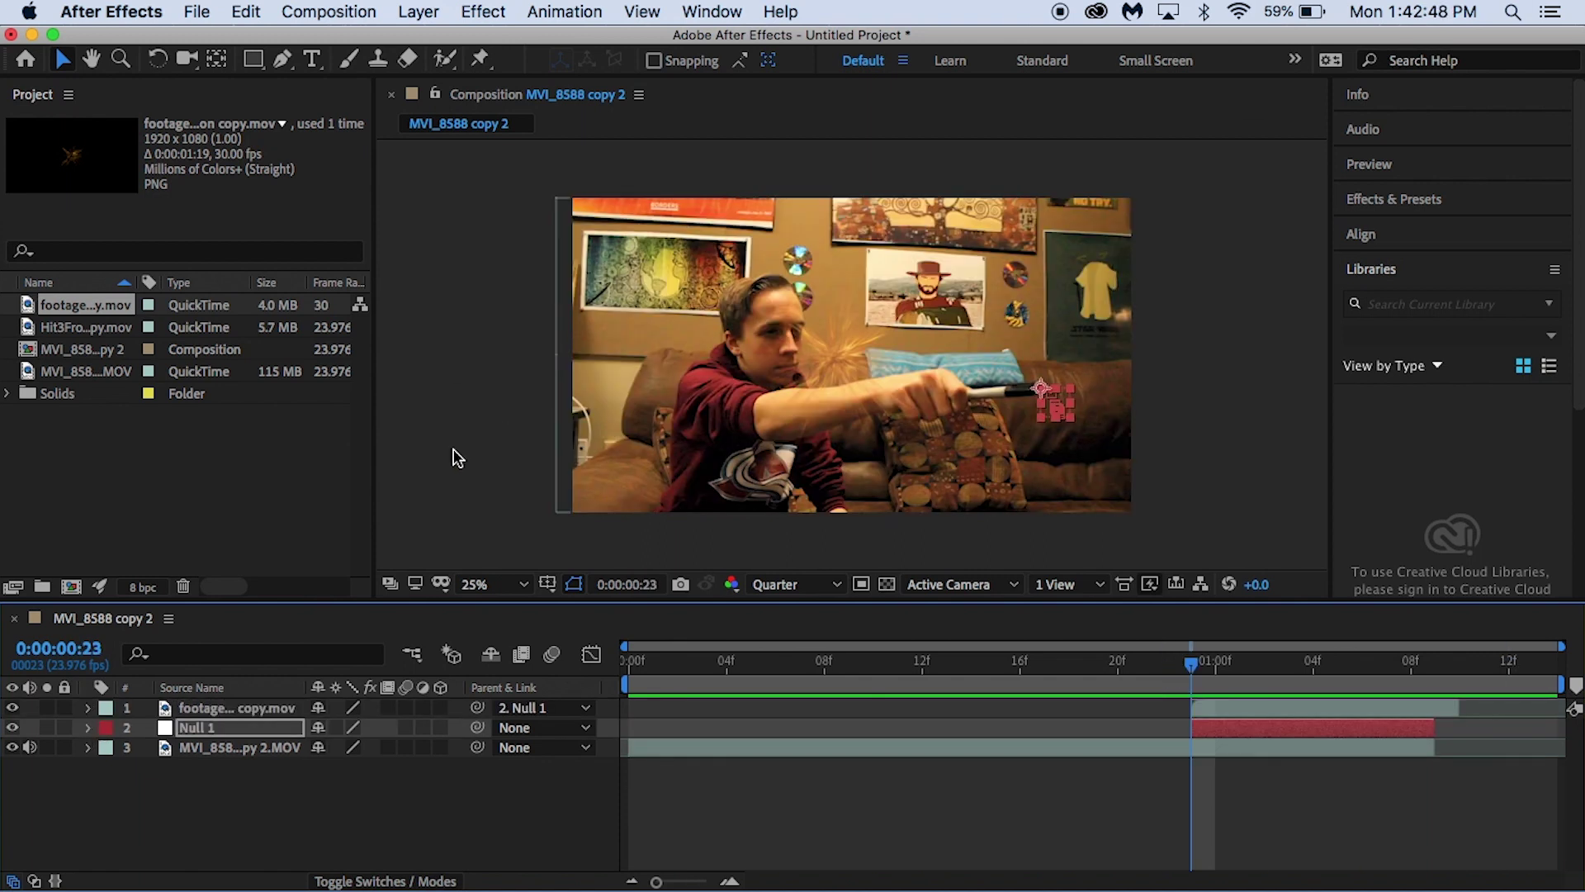
# Step: Reveal the blast layer's Transform properties and move the blast onto the pen tip, at Position about 20, -4
pyautogui.click(88, 708)
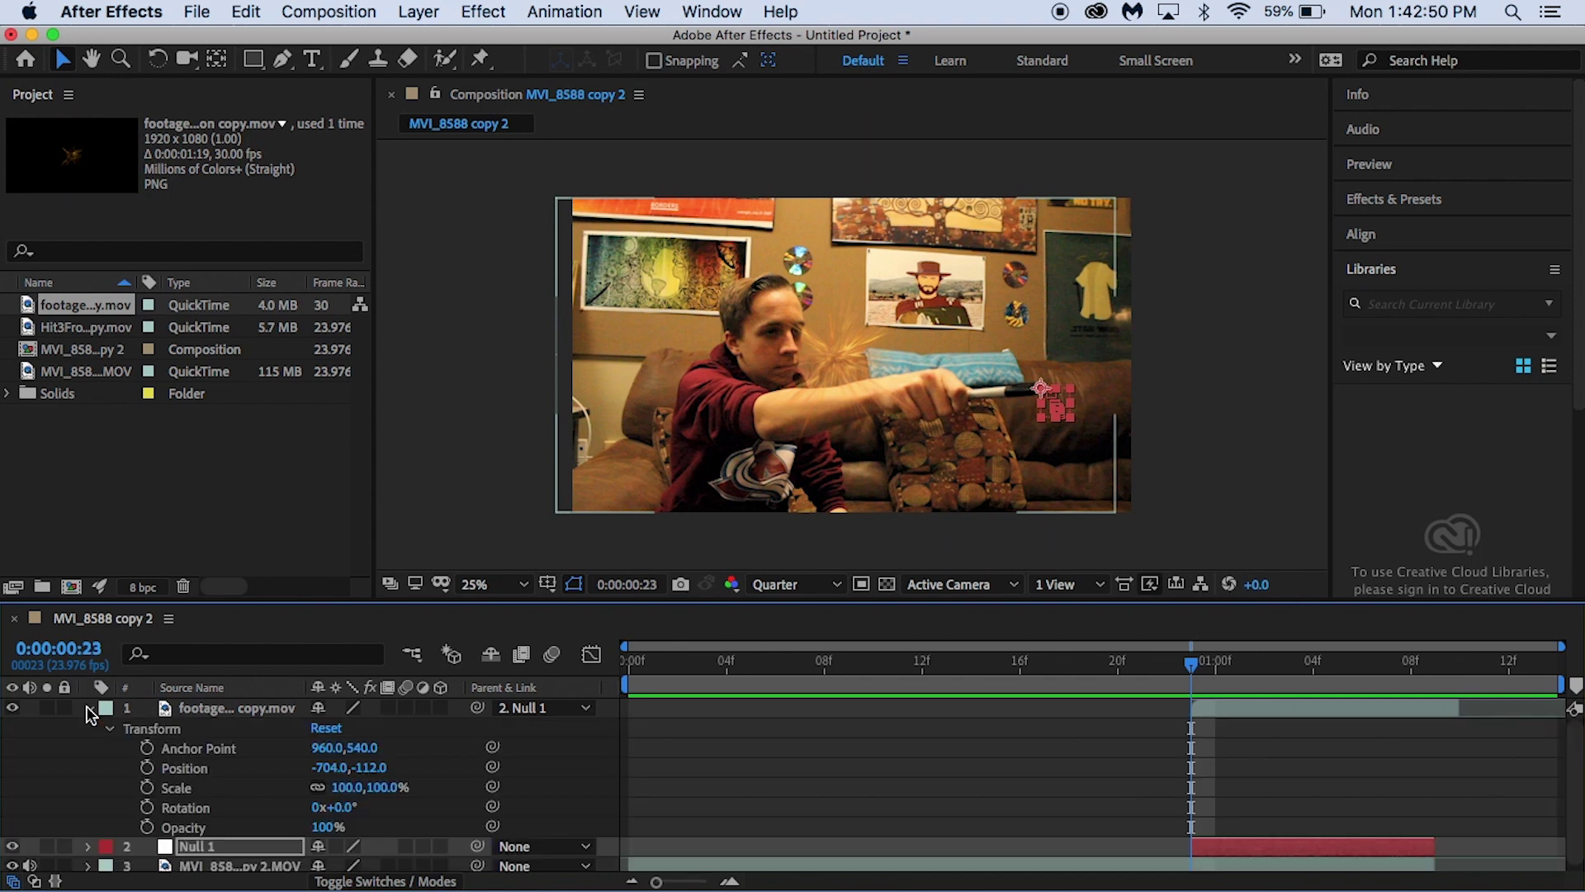
pyautogui.click(198, 769)
pyautogui.moveTo(770, 408); pyautogui.dragTo(999, 421)
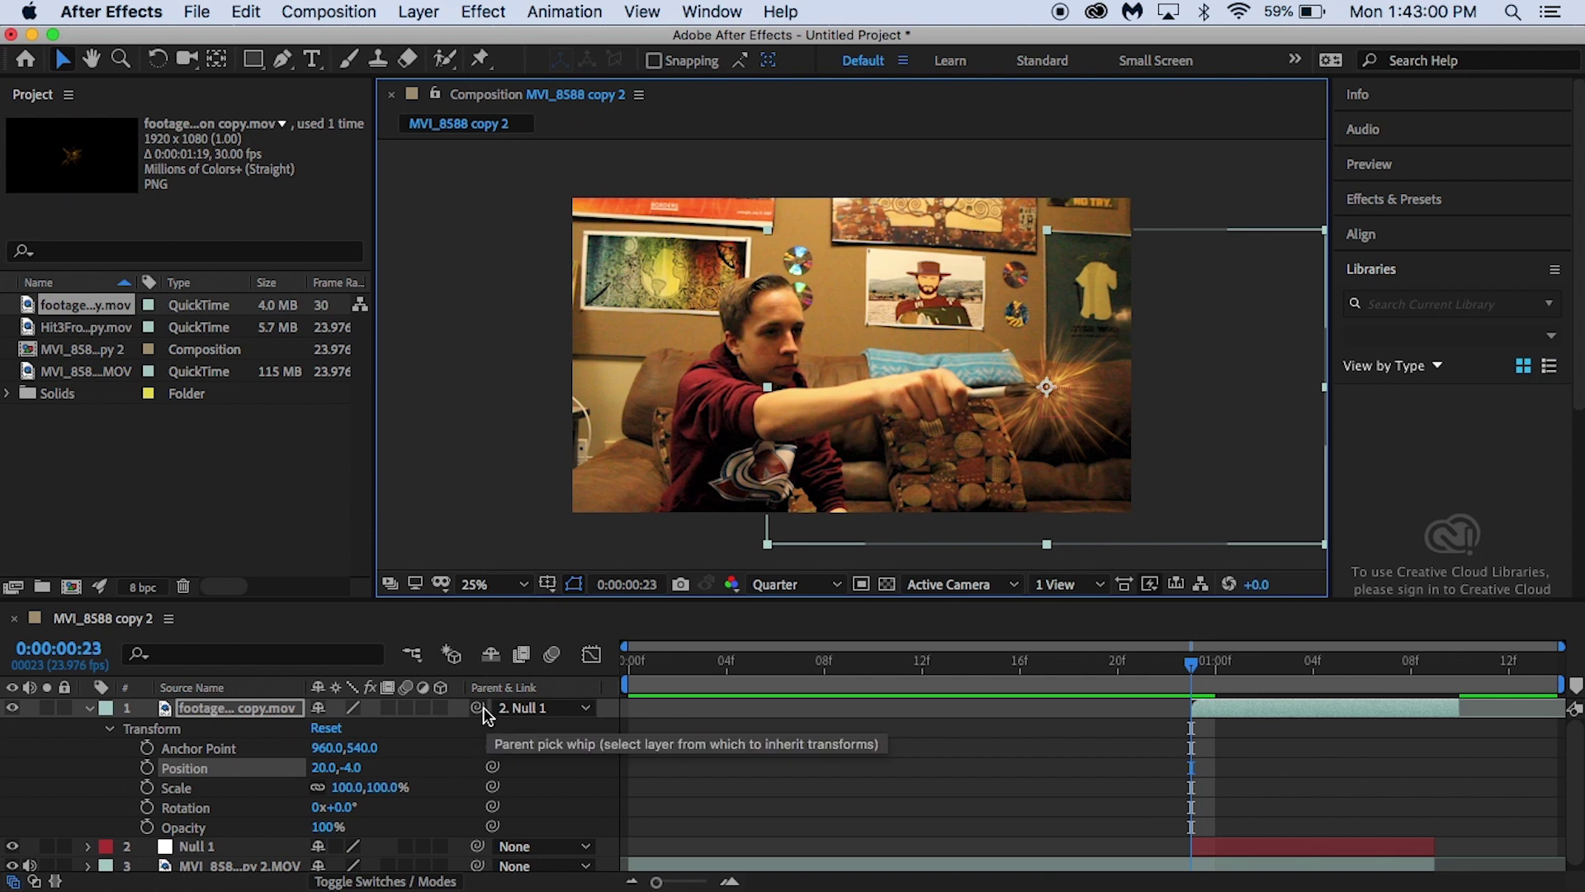
# Step: Parent the blast footage layer to Null 1 and play the composition from the first frame
pyautogui.moveTo(486, 708); pyautogui.dragTo(207, 842)
pyautogui.click(652, 660)
pyautogui.moveTo(634, 667); pyautogui.dragTo(592, 663)
pyautogui.press('space')
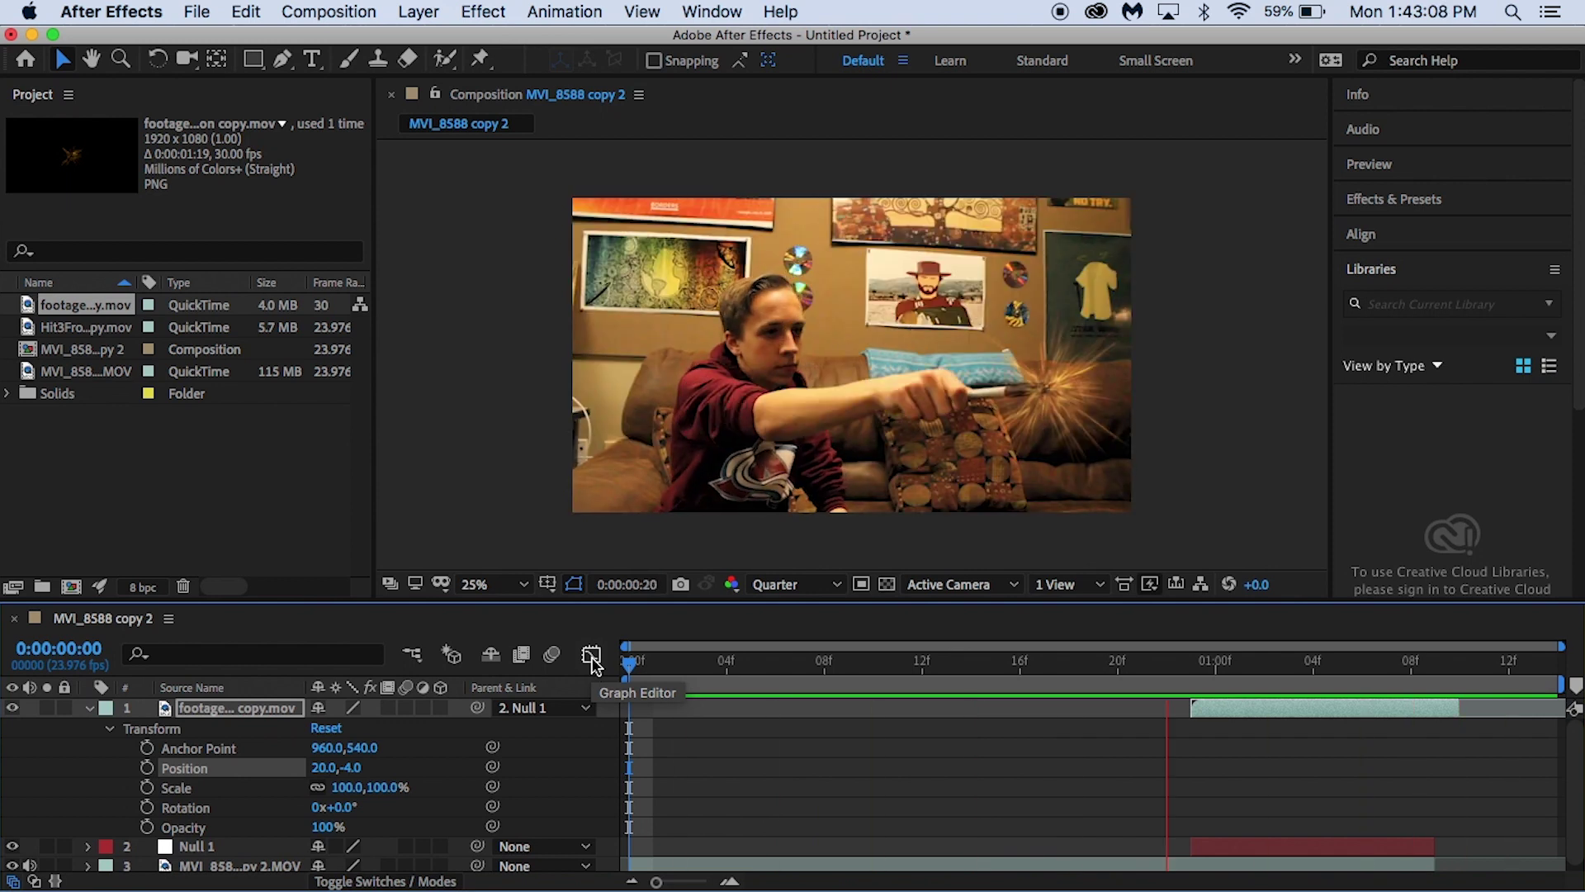
# Step: Stop playback and step frame by frame between 0:00:00:23 and the end of the blast to check how it follows the pen tip
pyautogui.press('space')
pyautogui.press('super+Left')
pyautogui.press('super+Left')
pyautogui.press('super+Left')
pyautogui.press('super+Left')
pyautogui.press('super+Left')
pyautogui.press('super+Left')
pyautogui.press('super+Left')
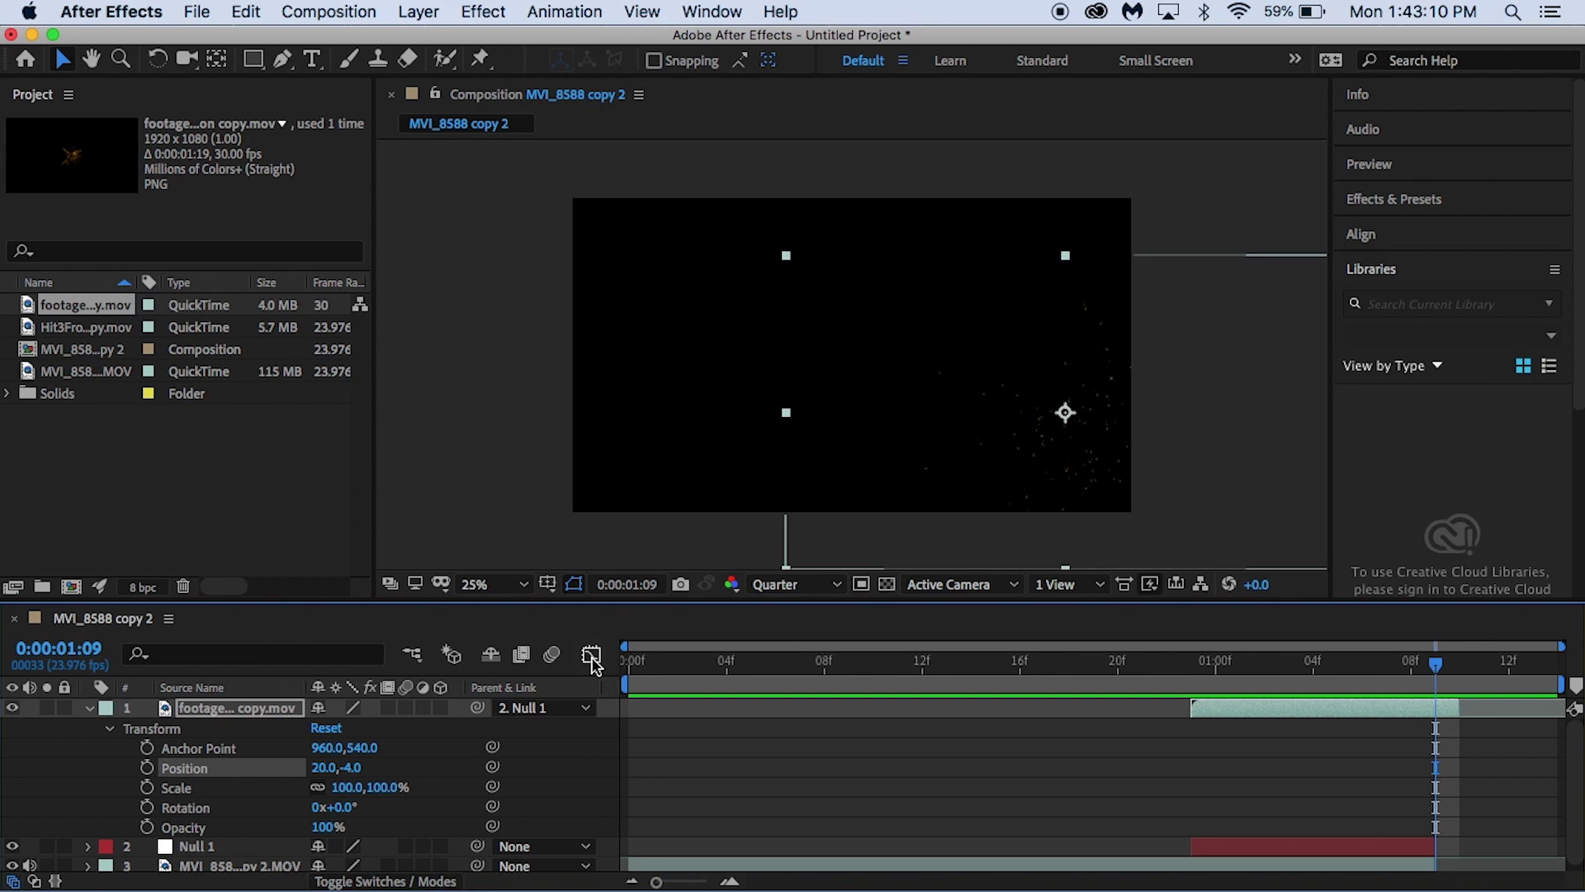
pyautogui.press('super+Left')
pyautogui.press('super+Left')
pyautogui.press('super+Left')
pyautogui.press('super+Left')
pyautogui.press('super+Left')
pyautogui.press('super+Left')
pyautogui.press('super+Left')
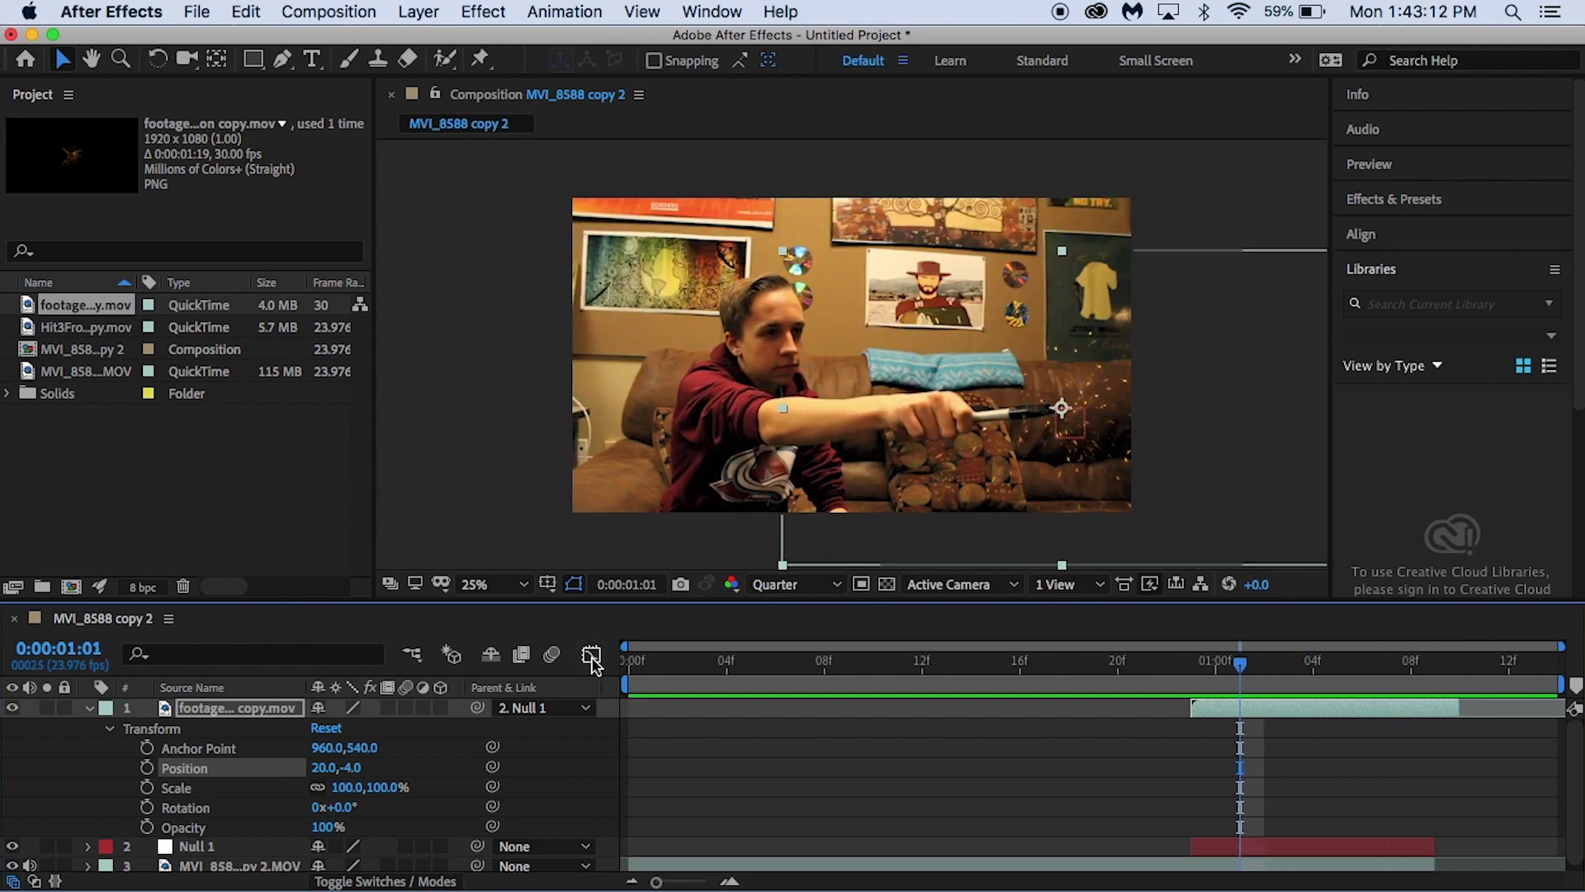
pyautogui.press('super+Right')
pyautogui.press('super+Right')
pyautogui.press('super+Right')
pyautogui.press('super+Right')
pyautogui.press('super+Right')
pyautogui.press('super+Right')
pyautogui.press('super+Right')
pyautogui.press('super+Right')
pyautogui.press('super+Right')
pyautogui.press('super+Right')
pyautogui.press('super+Left')
pyautogui.press('super+Left')
pyautogui.press('super+Left')
pyautogui.press('super+Left')
pyautogui.press('super+Left')
pyautogui.press('super+Left')
pyautogui.press('super+Left')
pyautogui.press('super+Left')
pyautogui.press('super+Left')
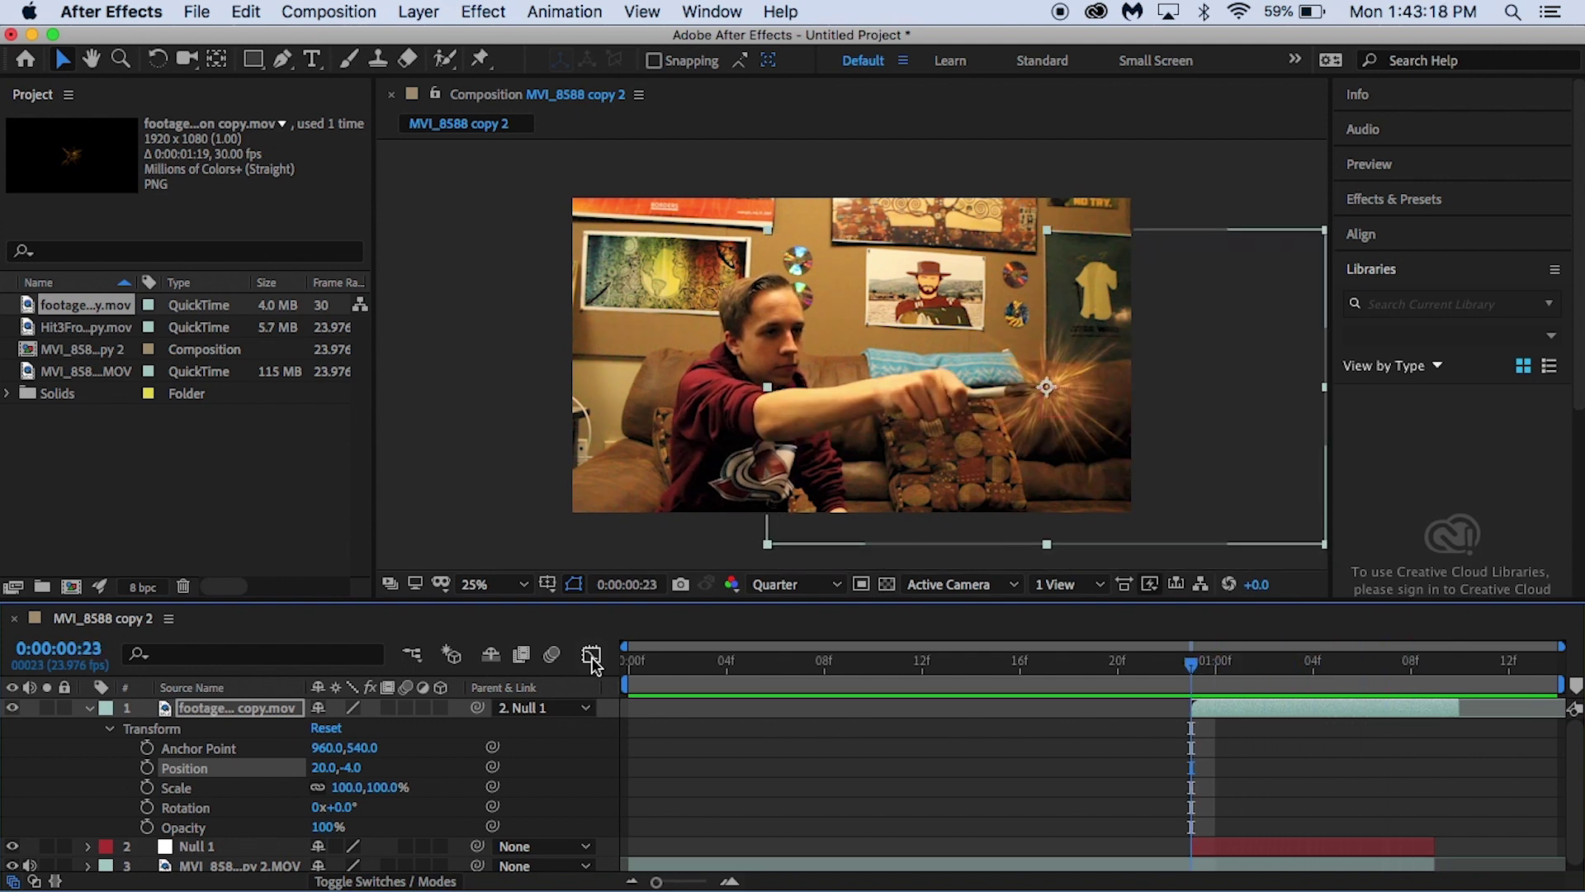